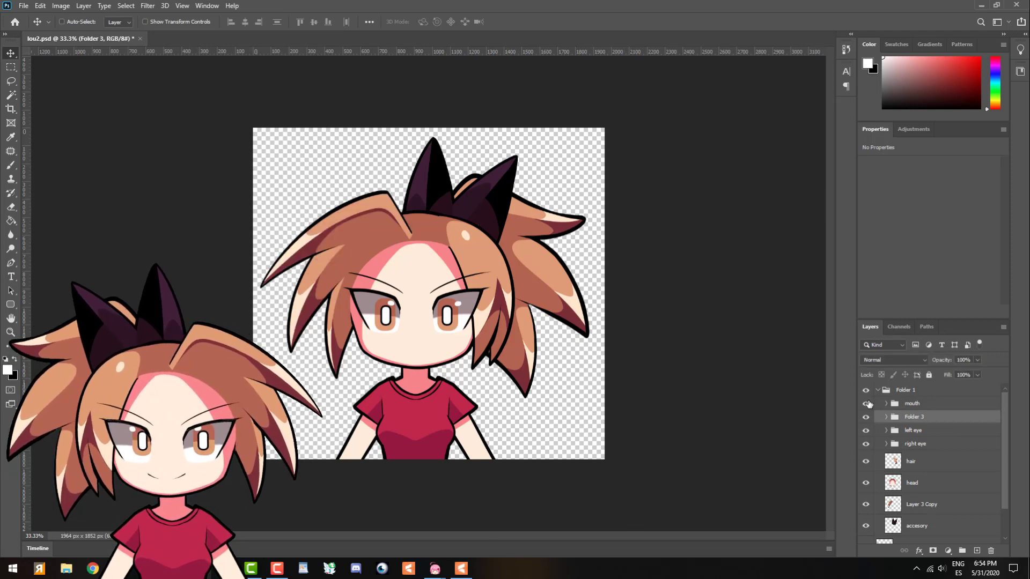
# - Toggle the right eye group and head layer off and back on, then select the mouth group
pyautogui.click(866, 444)
pyautogui.click(866, 444)
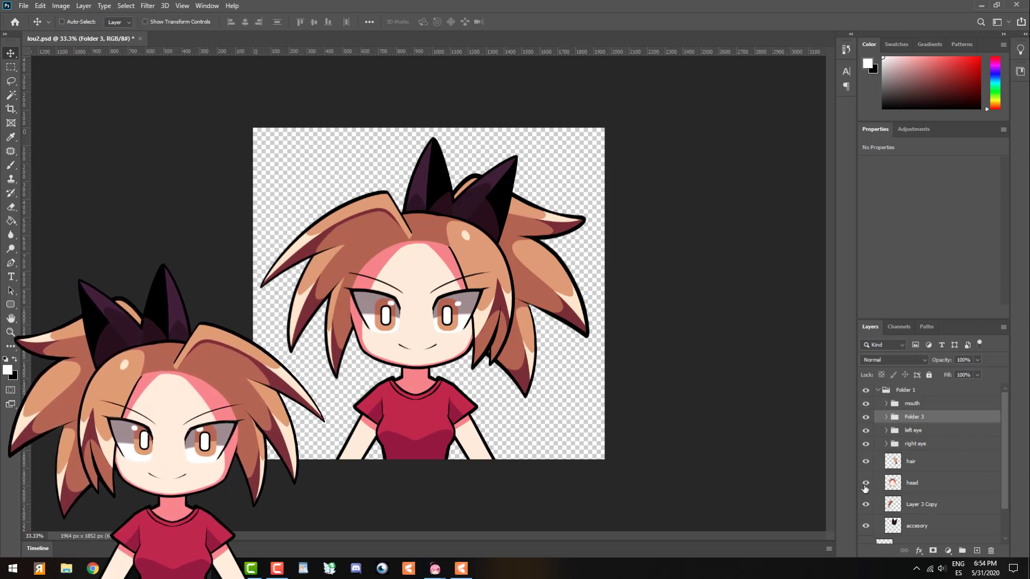
pyautogui.click(866, 483)
pyautogui.click(866, 483)
pyautogui.click(933, 405)
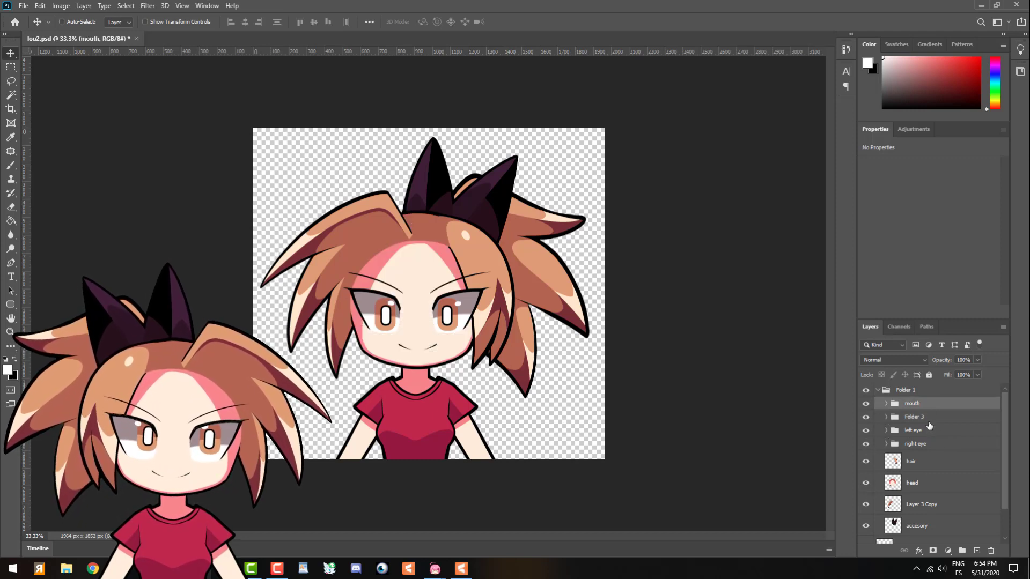
pyautogui.scroll(-1, 929, 441)
pyautogui.scroll(1, 916, 493)
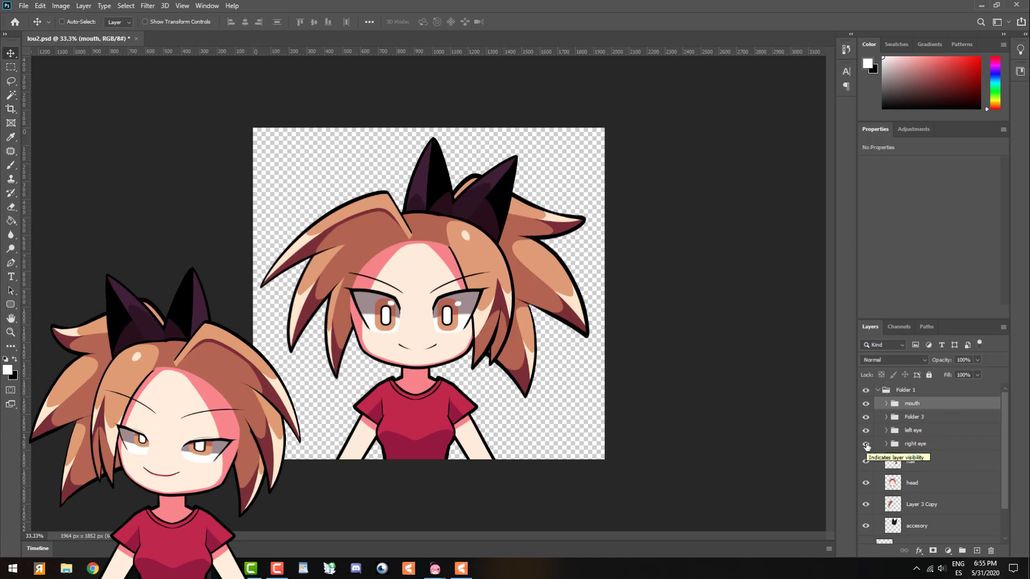
# - Expand the left eye group, select the closed eye layer and Layer 11, and toggle Layers 12 and 4
pyautogui.click(882, 431)
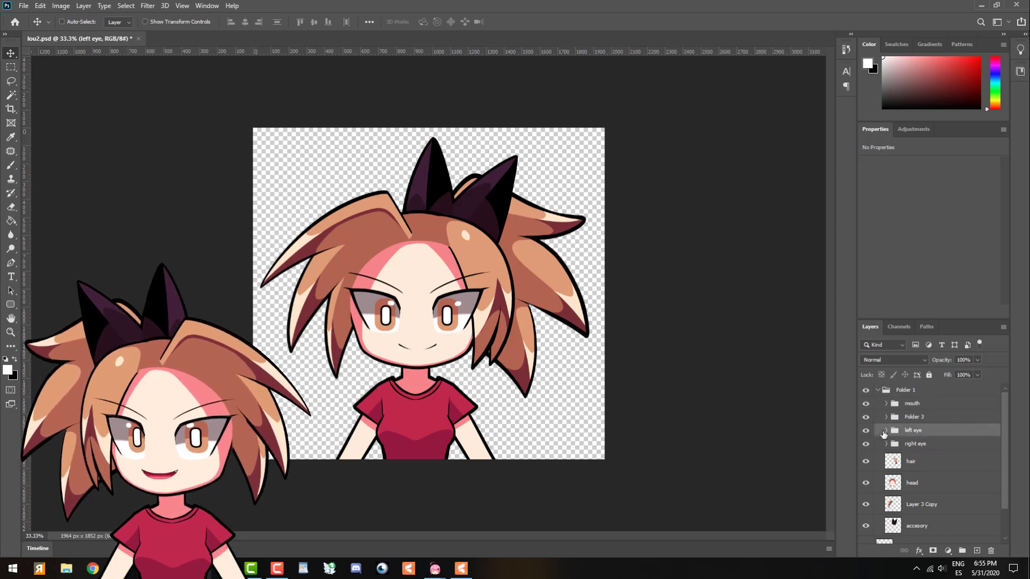
pyautogui.click(887, 431)
pyautogui.click(918, 450)
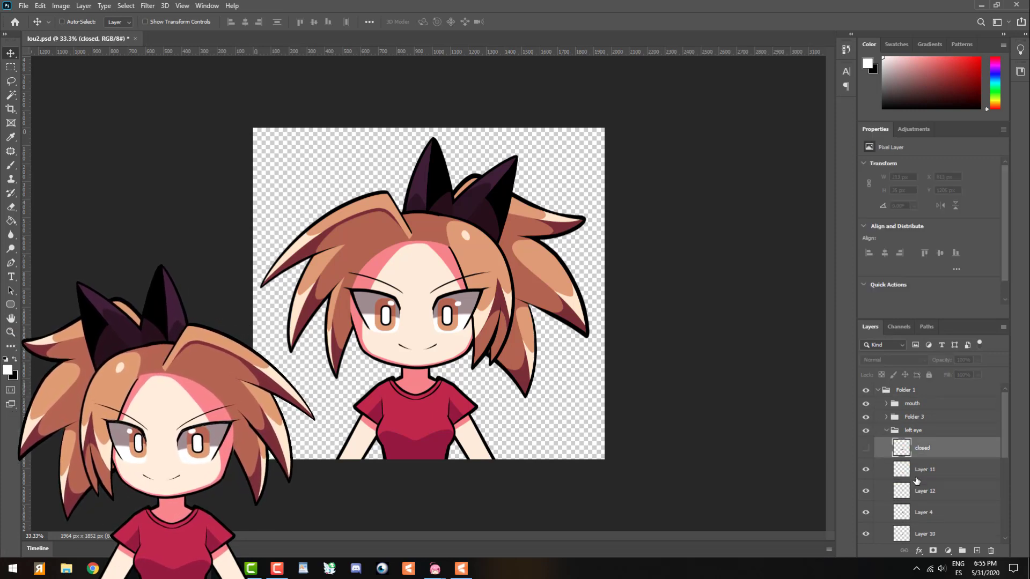
pyautogui.click(915, 473)
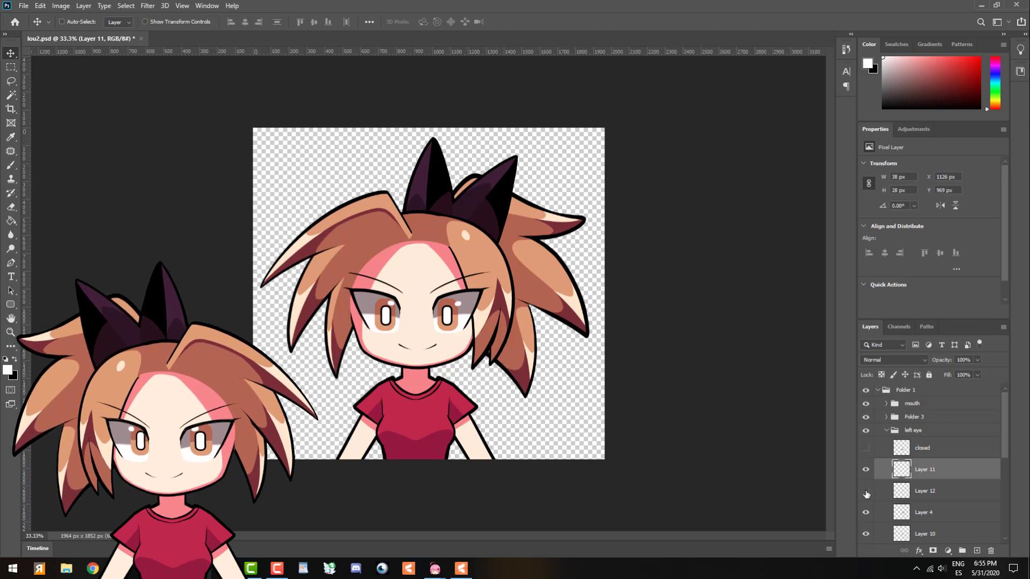
pyautogui.click(866, 491)
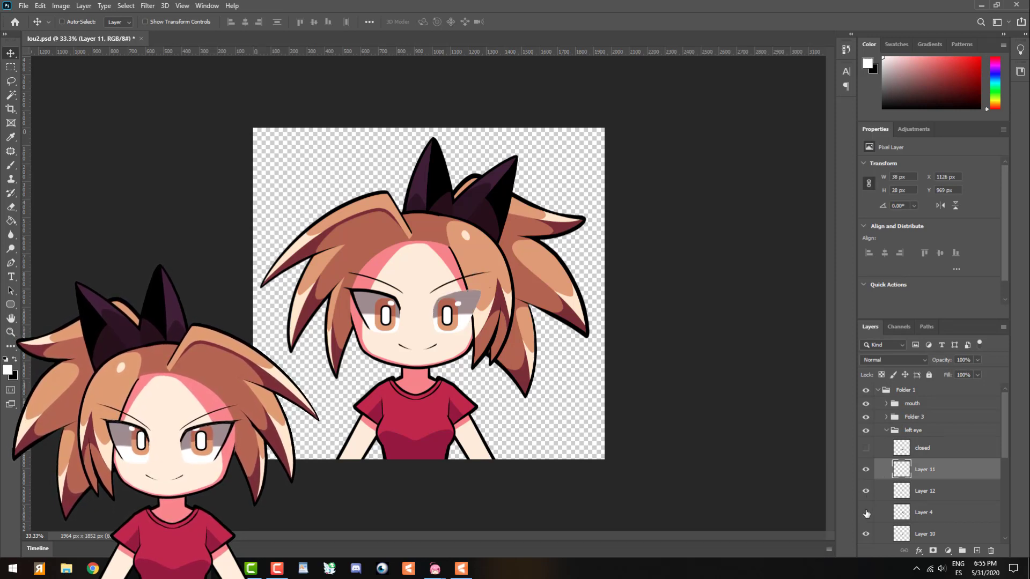
pyautogui.click(866, 514)
pyautogui.scroll(-2, 867, 512)
# - Toggle Layer 10 and Layer 6 to identify their eye parts, then collapse the left eye group
pyautogui.click(866, 508)
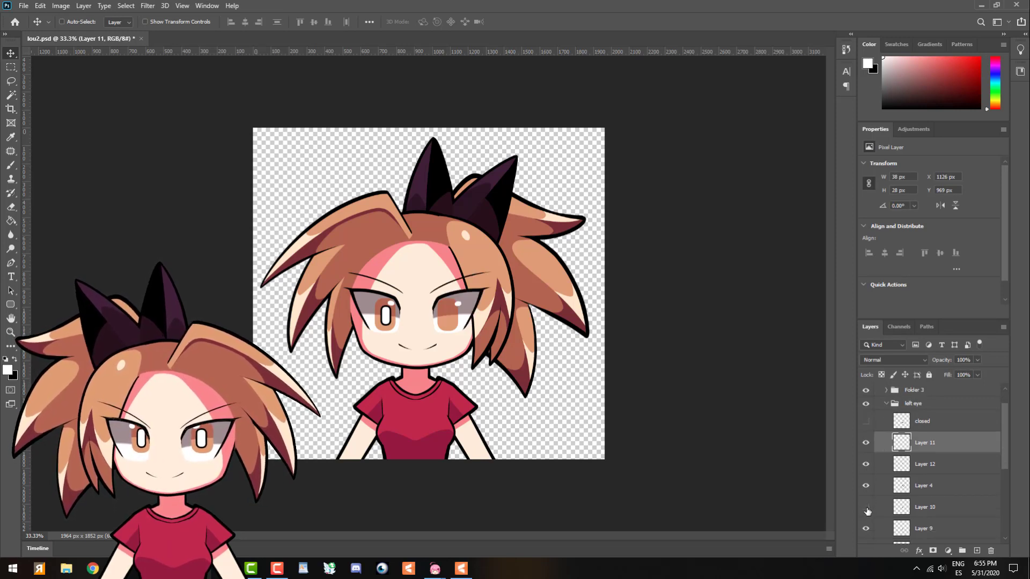
pyautogui.click(866, 508)
pyautogui.scroll(-1, 867, 511)
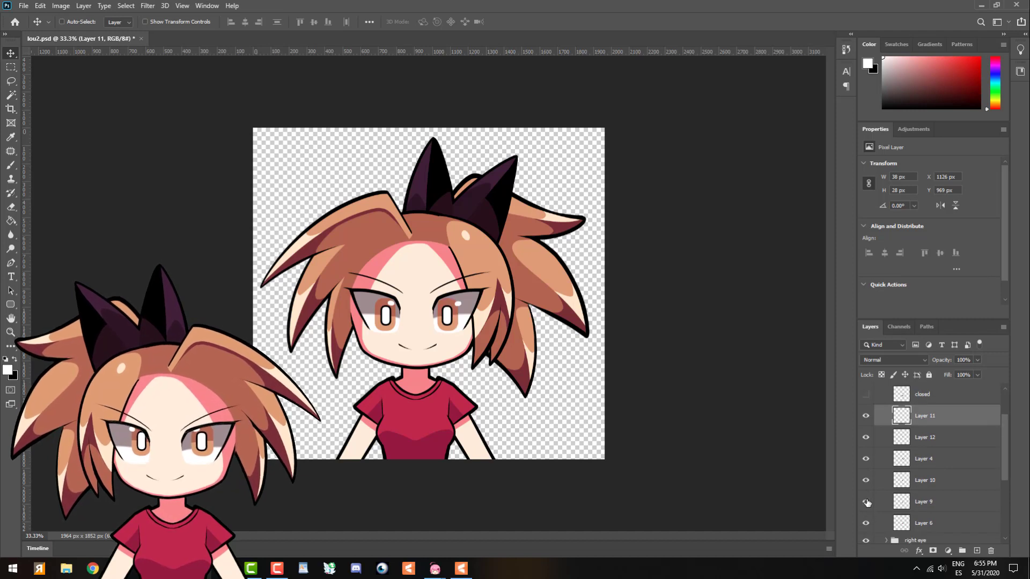
pyautogui.scroll(-1, 869, 521)
pyautogui.click(867, 512)
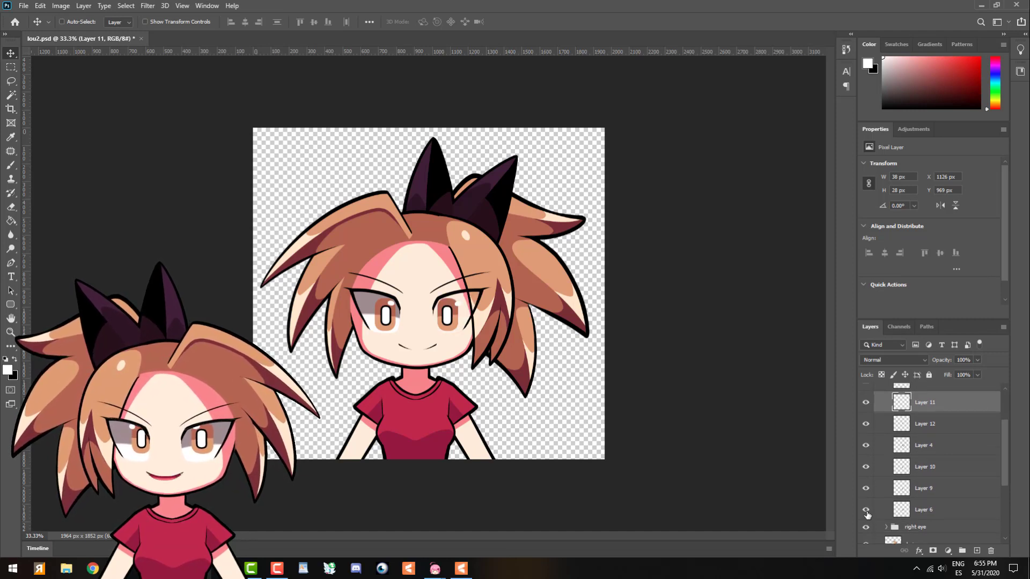
pyautogui.click(867, 514)
pyautogui.scroll(3, 888, 437)
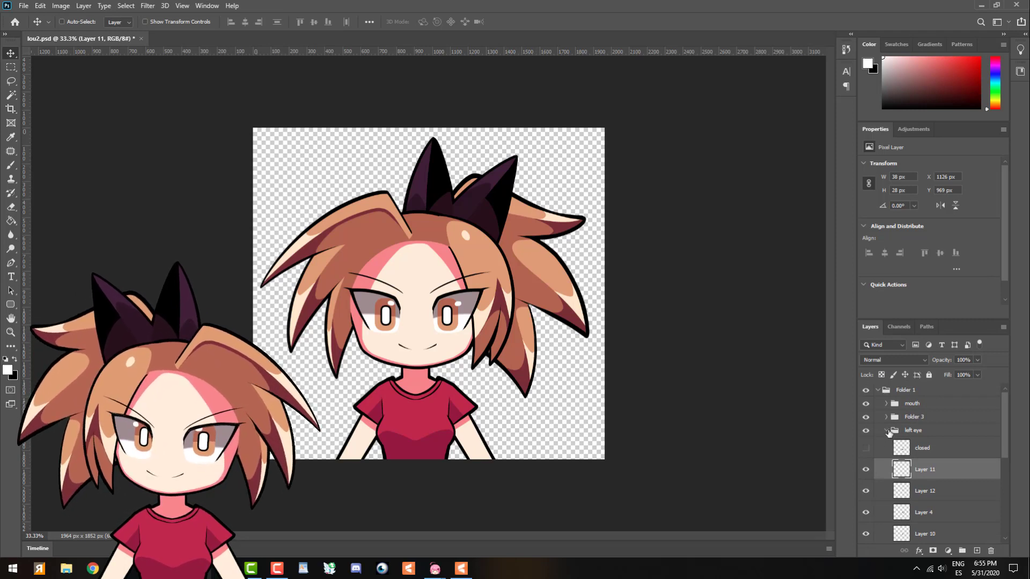
pyautogui.click(888, 430)
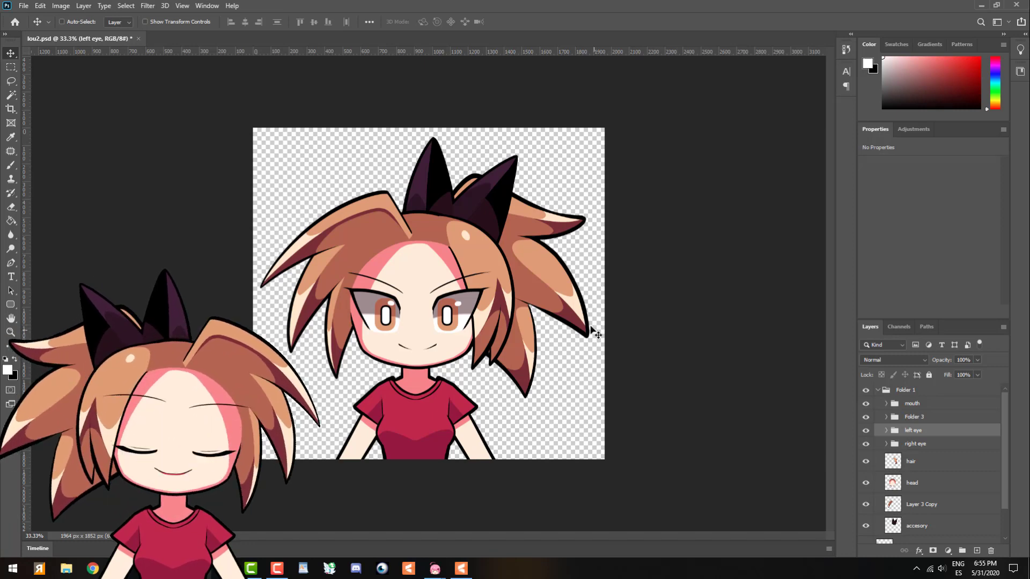
# - Check via Save As that lou2.psd is in the Images folder, cancelling without saving
pyautogui.click(23, 6)
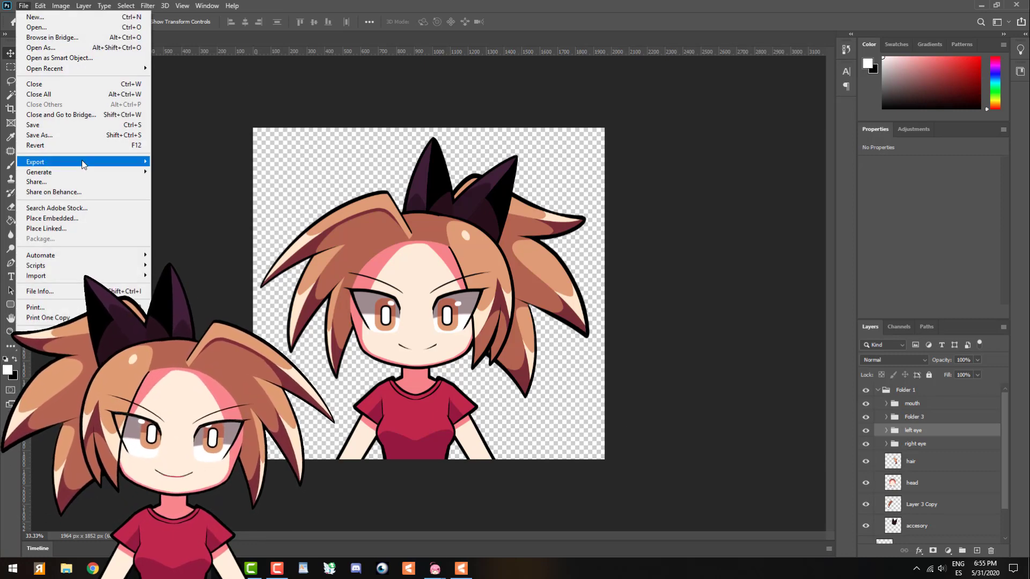
pyautogui.click(72, 137)
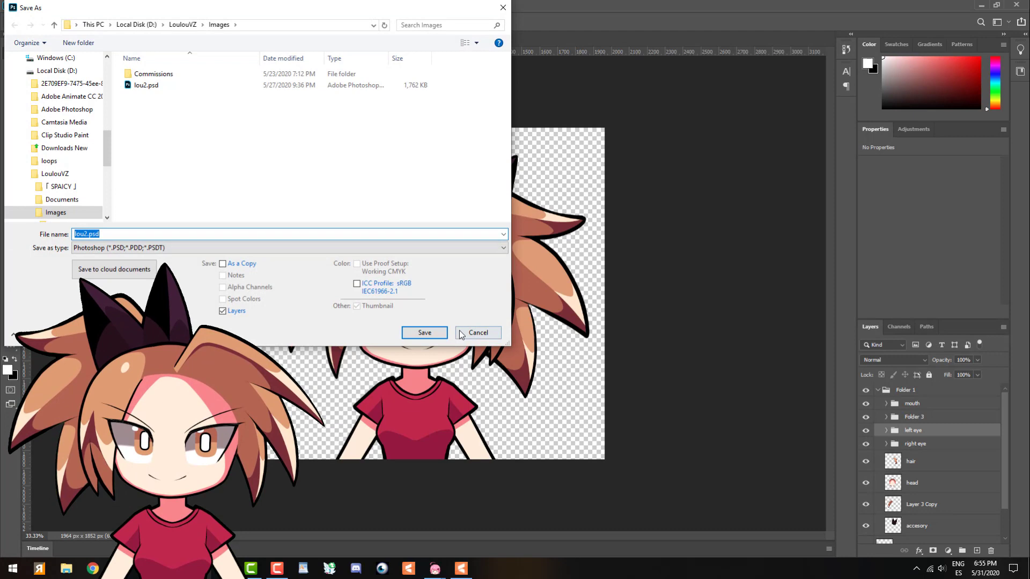
pyautogui.click(167, 85)
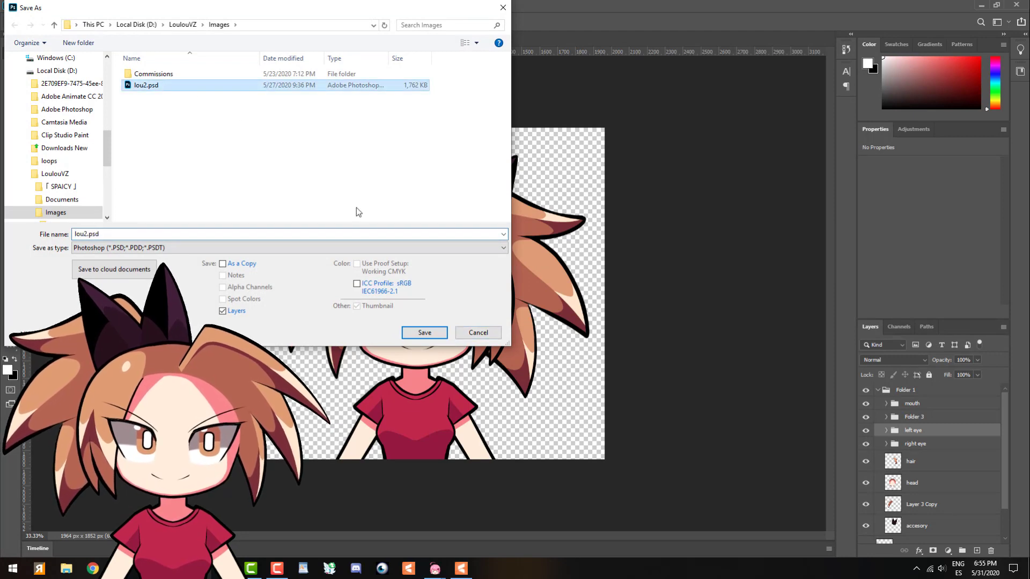
pyautogui.click(469, 333)
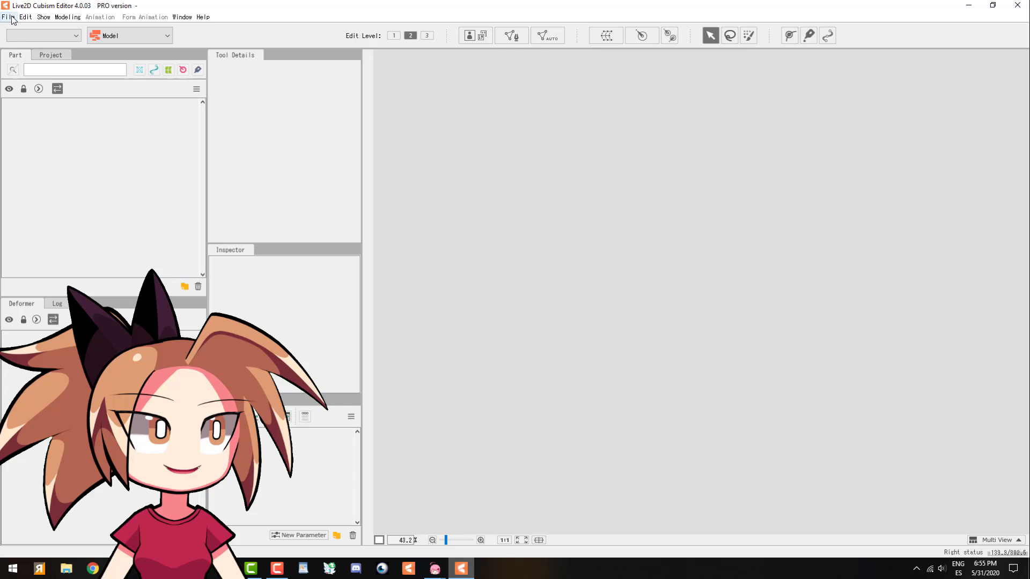
# - Open lou2.psd from the Images folder as a new model
pyautogui.click(10, 16)
pyautogui.click(15, 39)
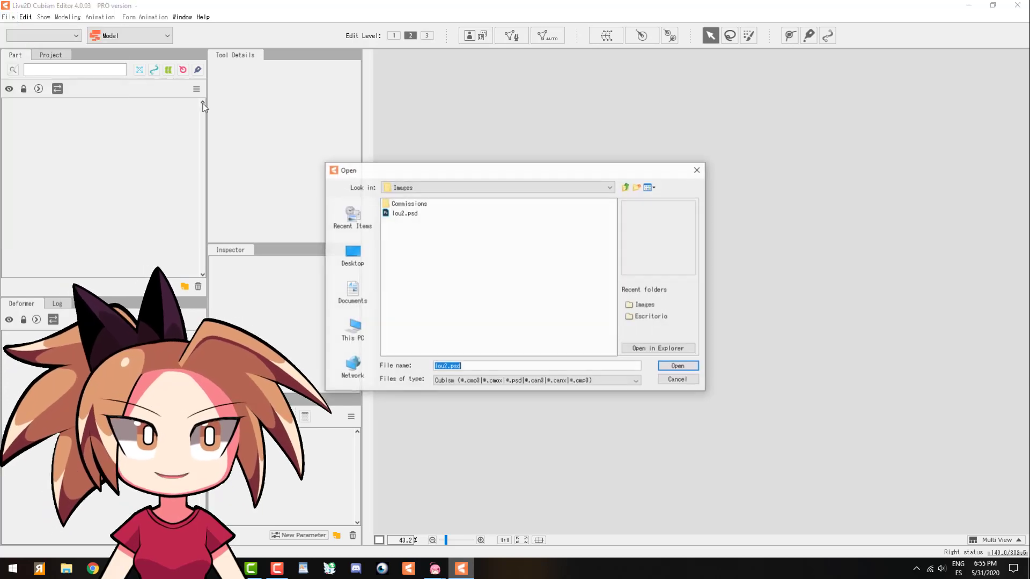
pyautogui.click(408, 214)
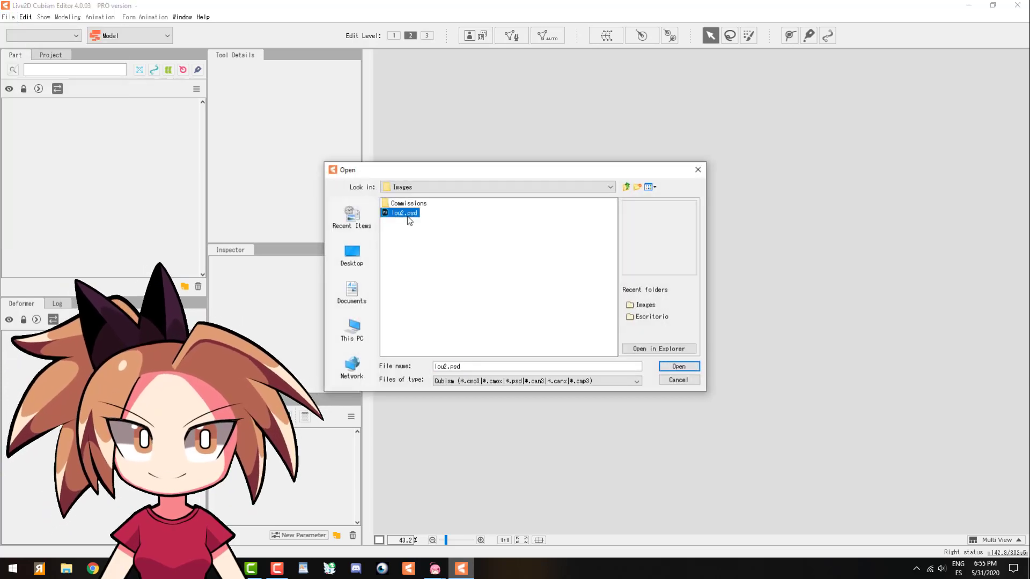
pyautogui.click(677, 368)
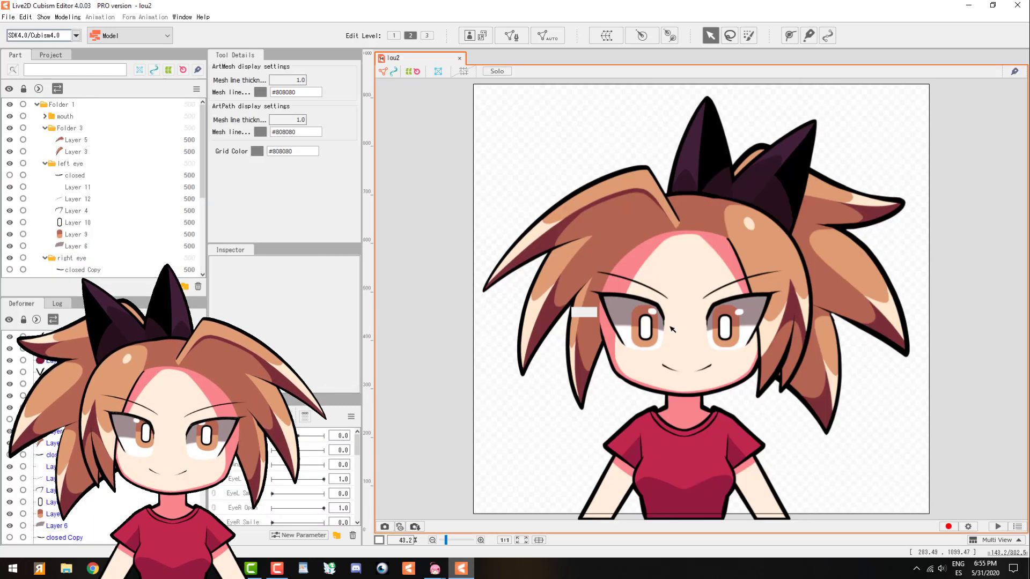
# - Inspect the Layer 5, Layer 3 Copy, backhair and head layers by selecting them on the canvas
pyautogui.click(613, 250)
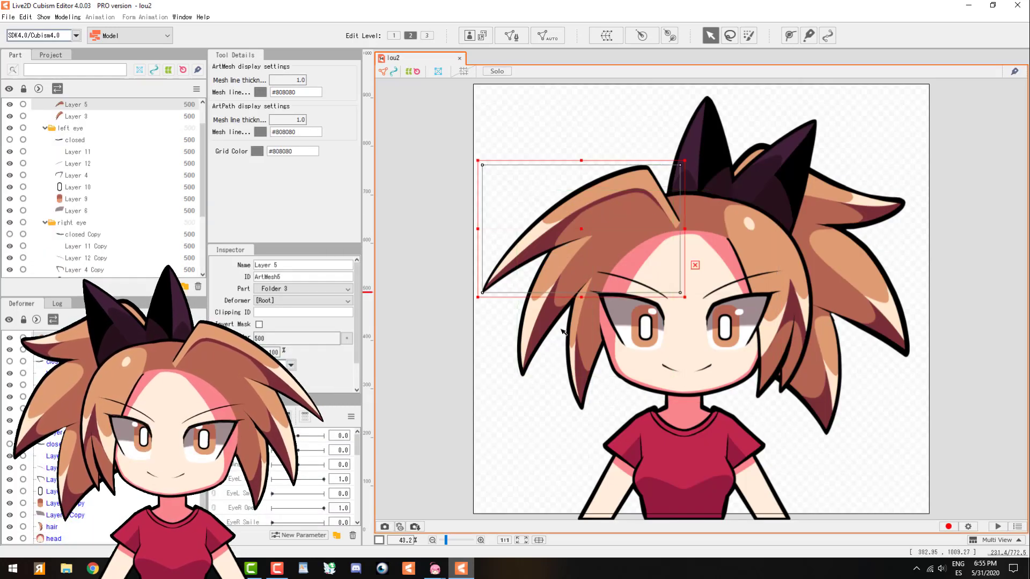
pyautogui.click(671, 357)
pyautogui.click(759, 377)
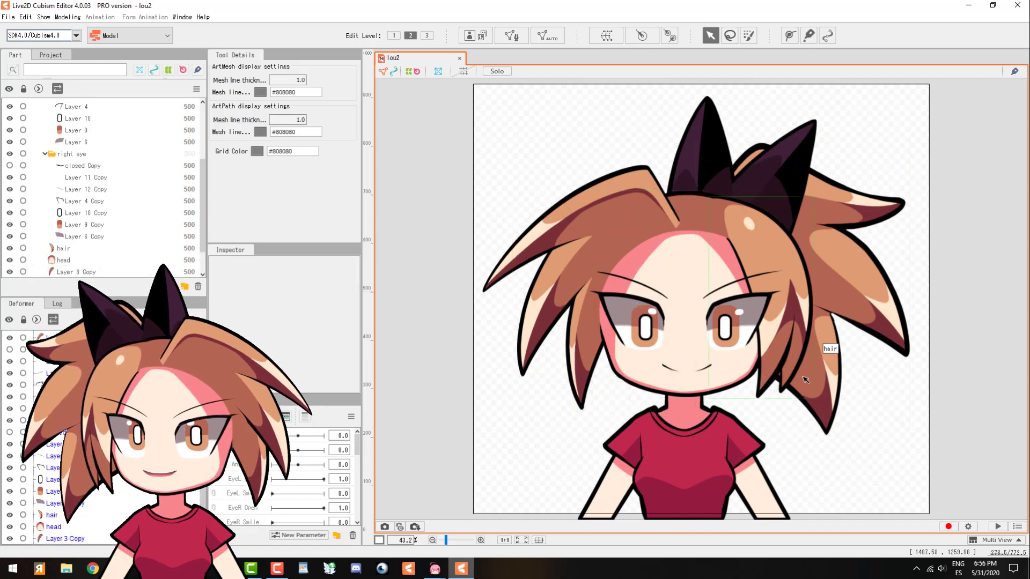
pyautogui.click(805, 379)
pyautogui.click(773, 258)
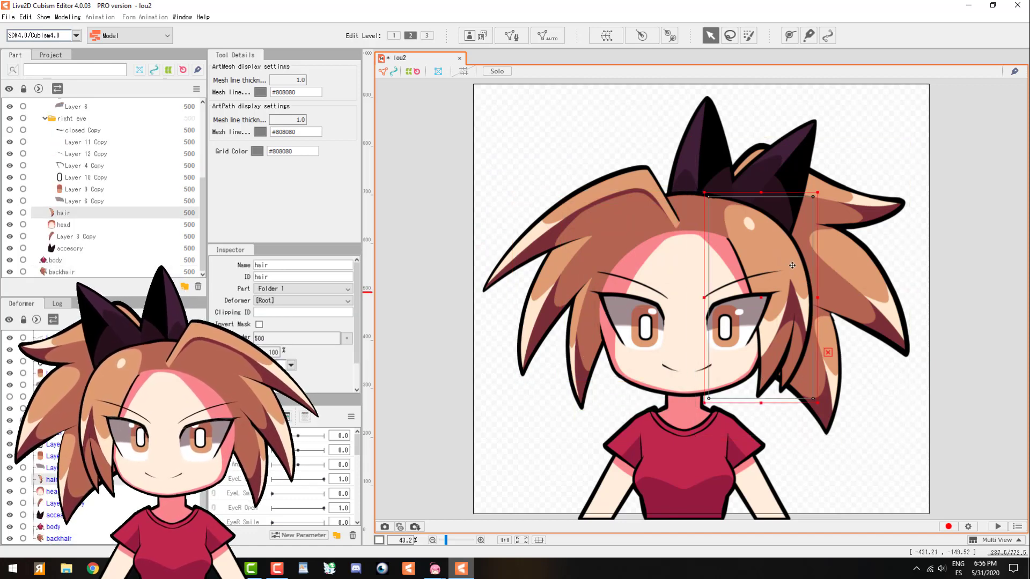
pyautogui.click(664, 232)
pyautogui.click(664, 232)
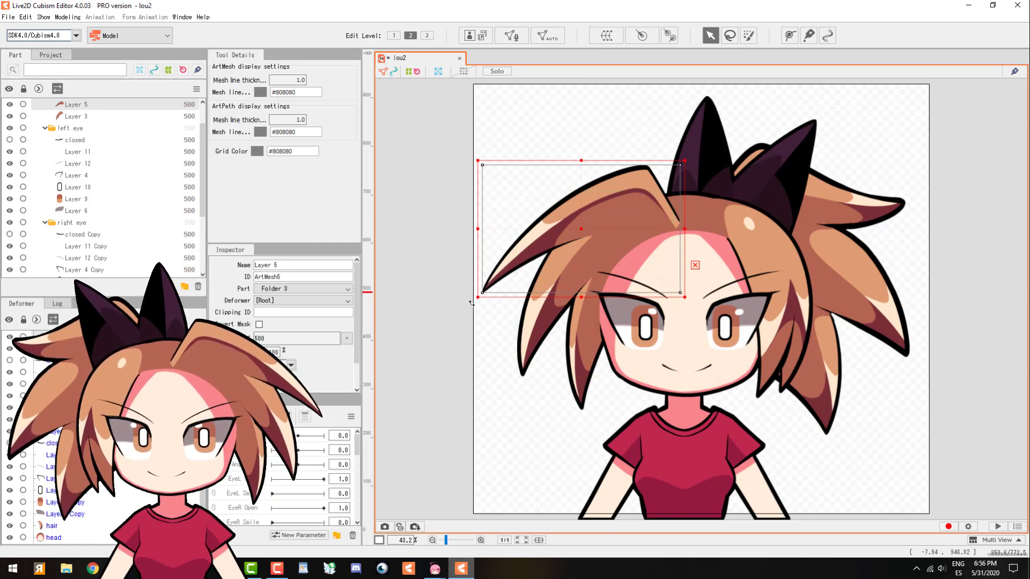
# - Try rotating the Layer 5 hair strand, then undo the rotation
pyautogui.moveTo(469, 307); pyautogui.dragTo(448, 331)
pyautogui.hotkey('ctrl', 'z')
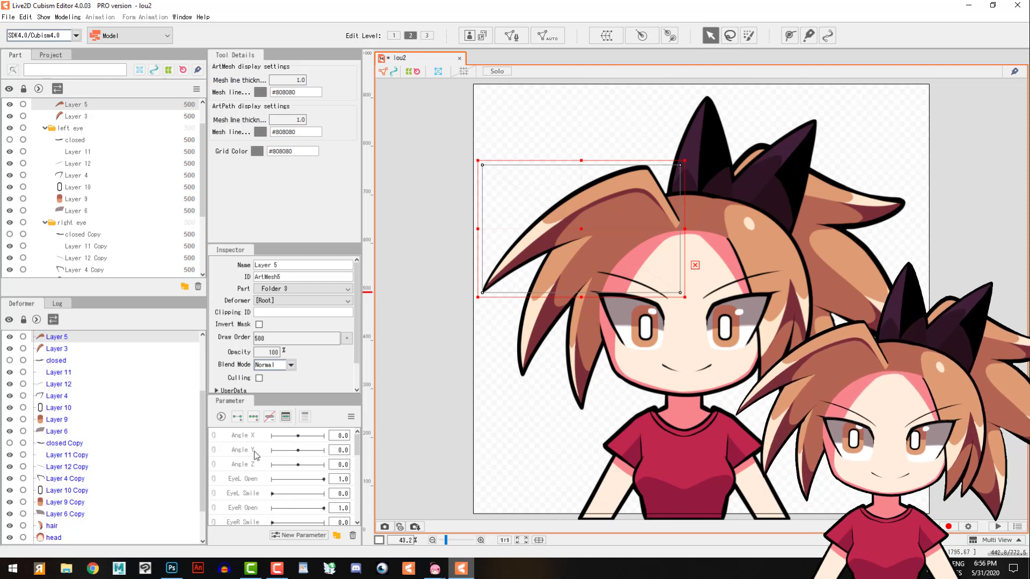
pyautogui.scroll(-2, 356, 456)
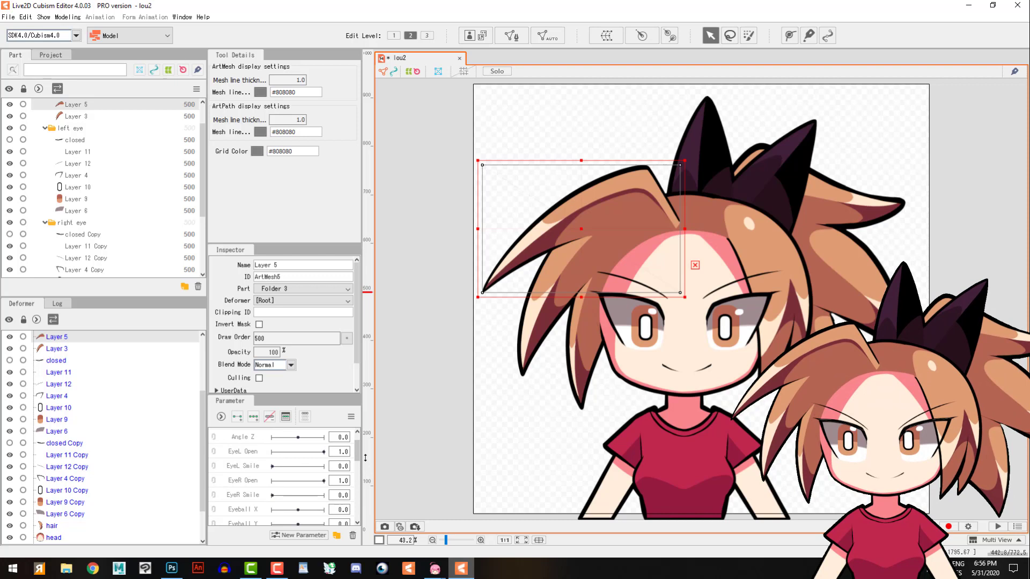
pyautogui.moveTo(356, 463)
pyautogui.mouseDown()
pyautogui.moveTo(353, 489)
pyautogui.moveTo(353, 449)
pyautogui.mouseUp()
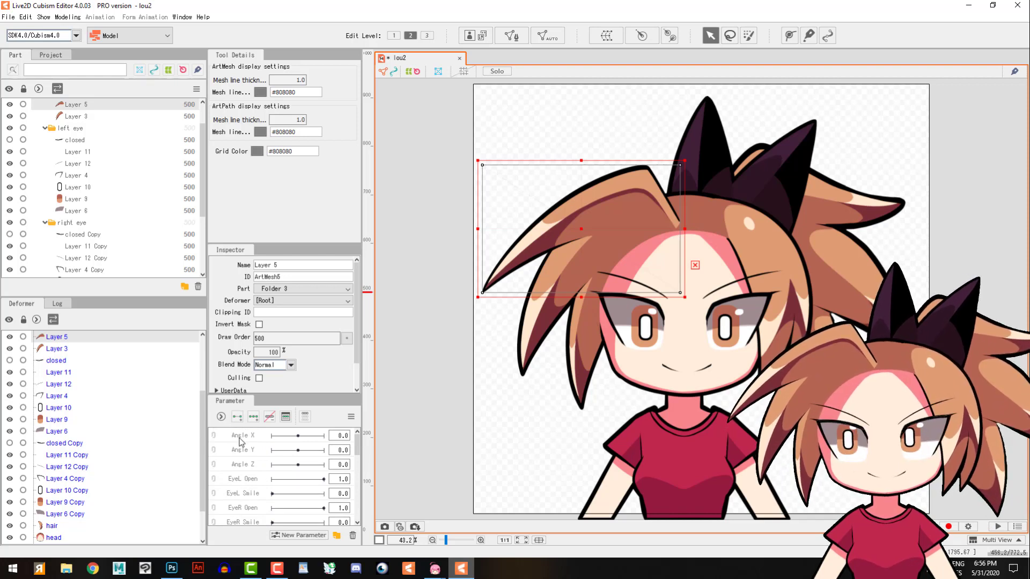
# - Add three keys to the Angle X parameter and set it to -30
pyautogui.click(284, 441)
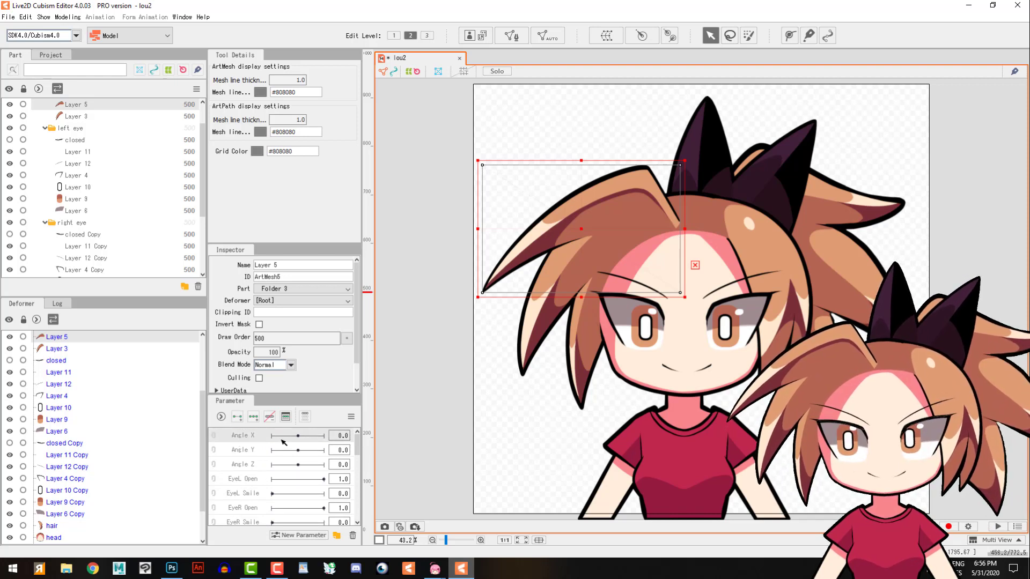
pyautogui.click(238, 416)
pyautogui.click(274, 438)
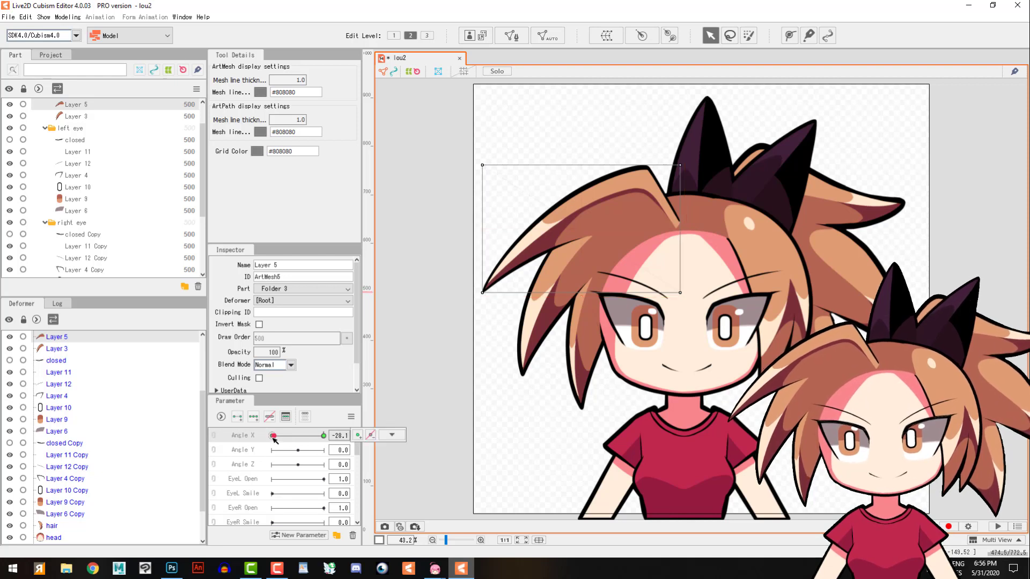
pyautogui.click(324, 436)
pyautogui.click(272, 435)
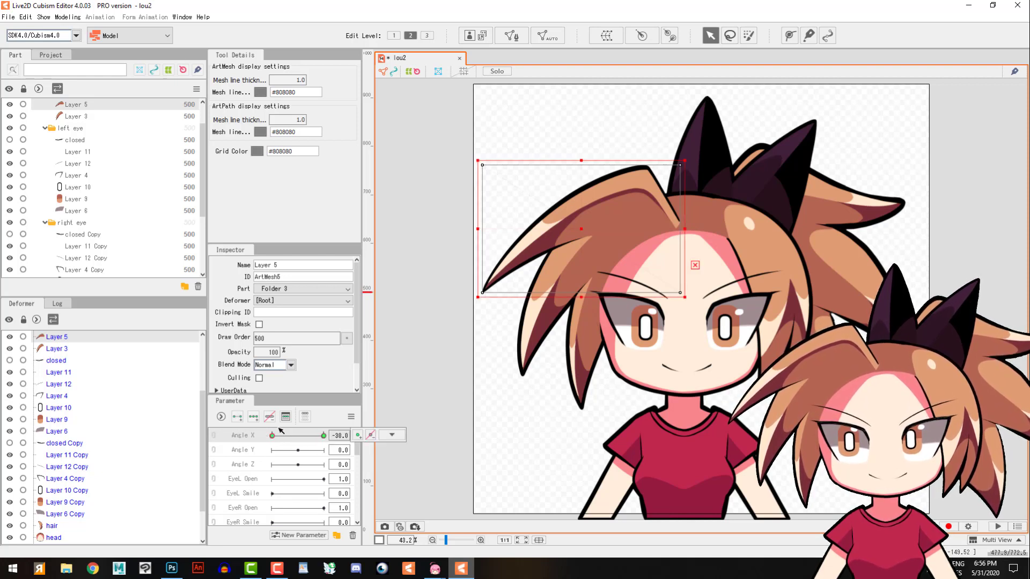
# - Rotate the Layer 5 strand to point left, nudge it up-left, and compare it at Angle X ±30
pyautogui.moveTo(473, 304); pyautogui.dragTo(494, 346)
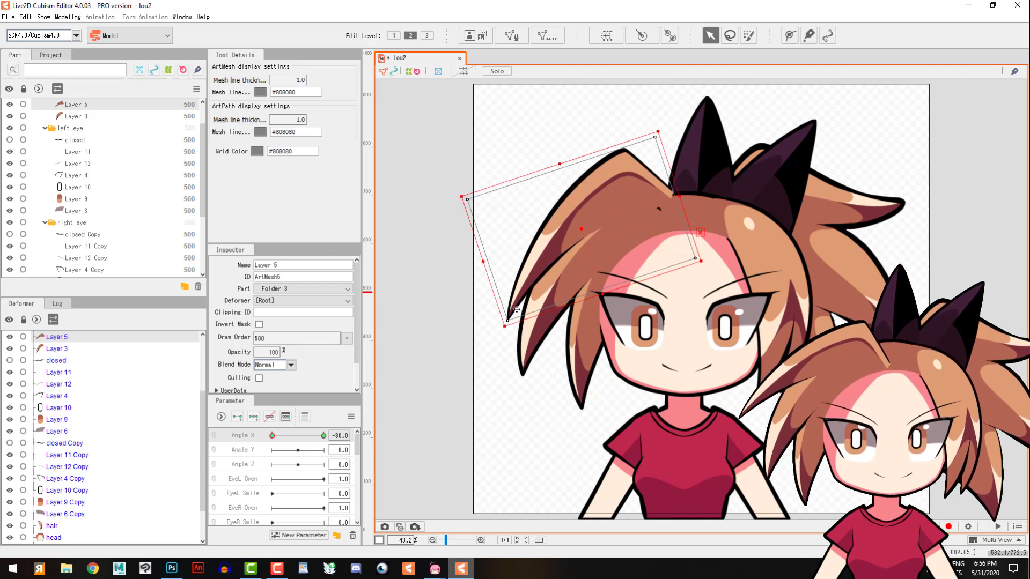
pyautogui.moveTo(499, 328); pyautogui.dragTo(456, 185)
pyautogui.moveTo(638, 165); pyautogui.dragTo(630, 157)
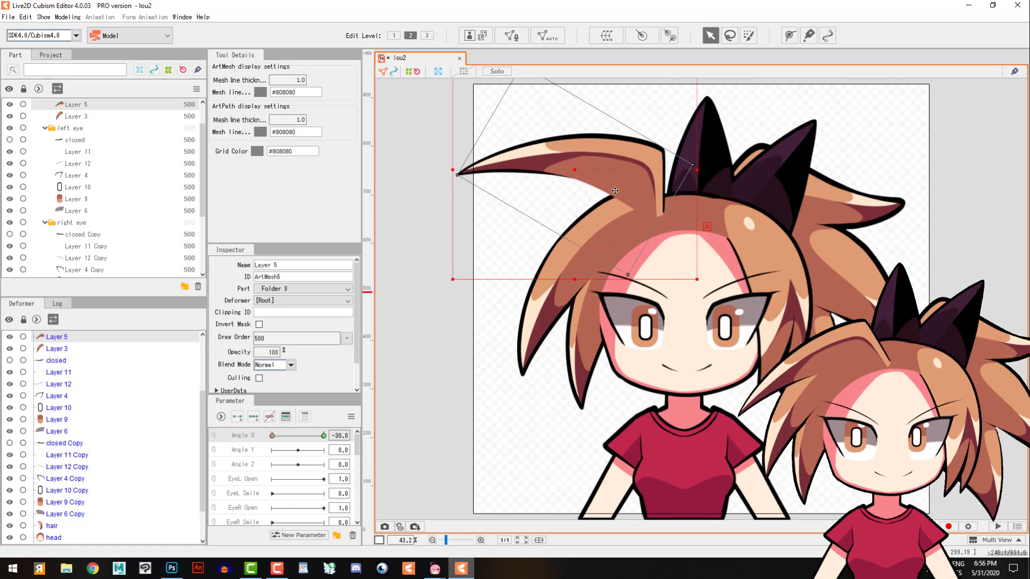
pyautogui.click(326, 436)
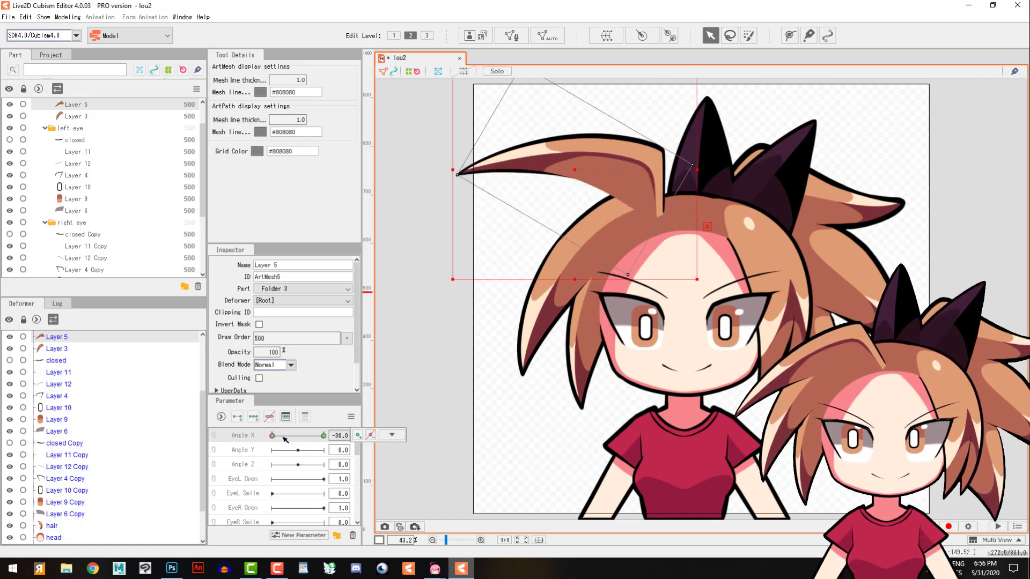
pyautogui.click(272, 436)
pyautogui.click(323, 435)
pyautogui.click(272, 435)
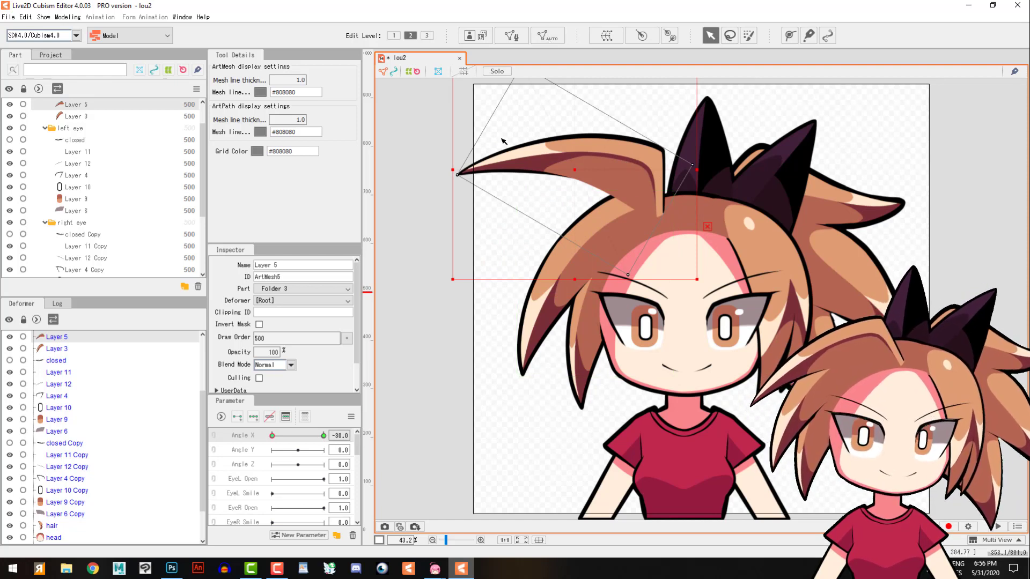
# - Give the left hair strand a Standard-preset automatic mesh
pyautogui.click(551, 37)
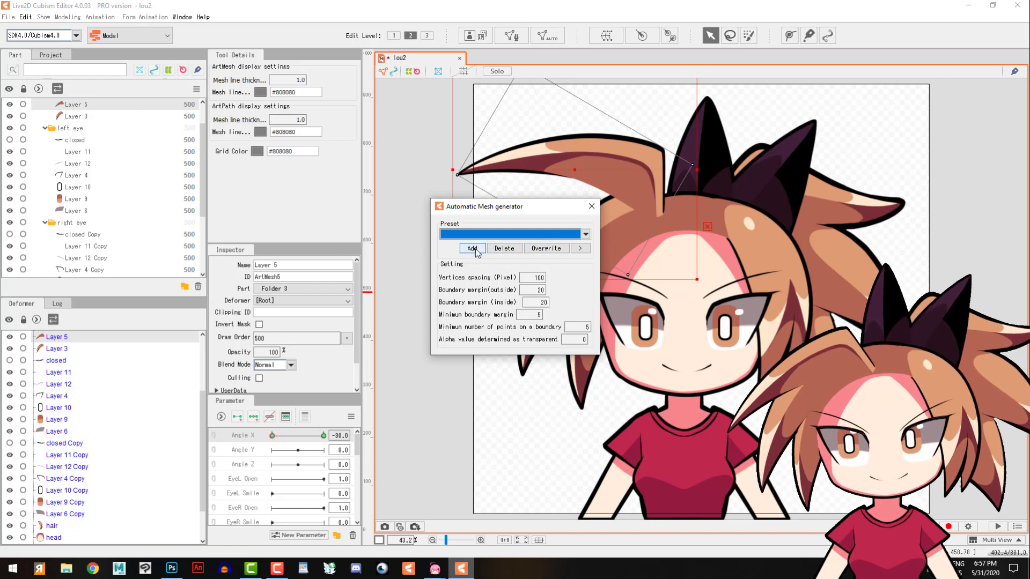
pyautogui.click(487, 235)
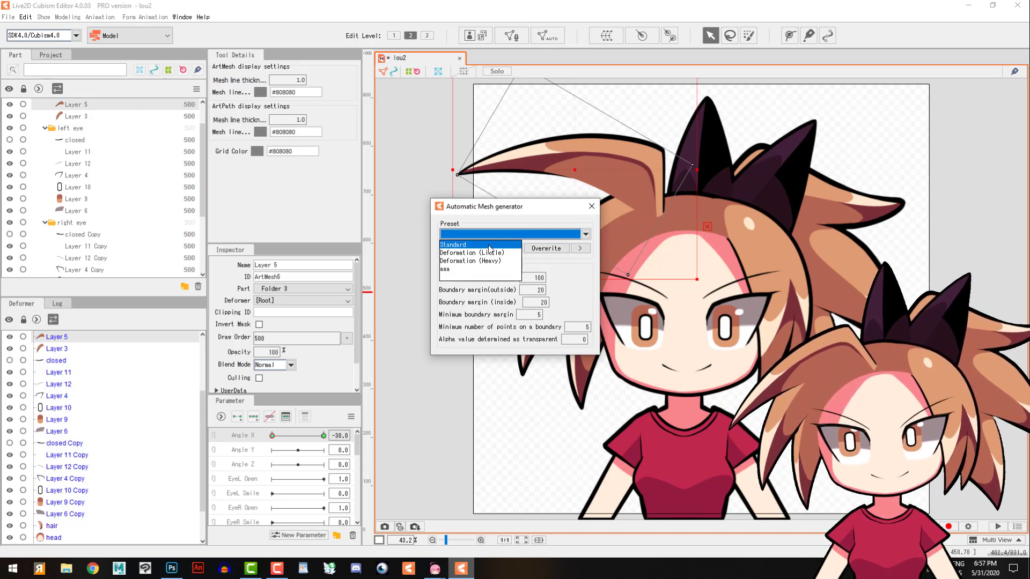
pyautogui.click(490, 245)
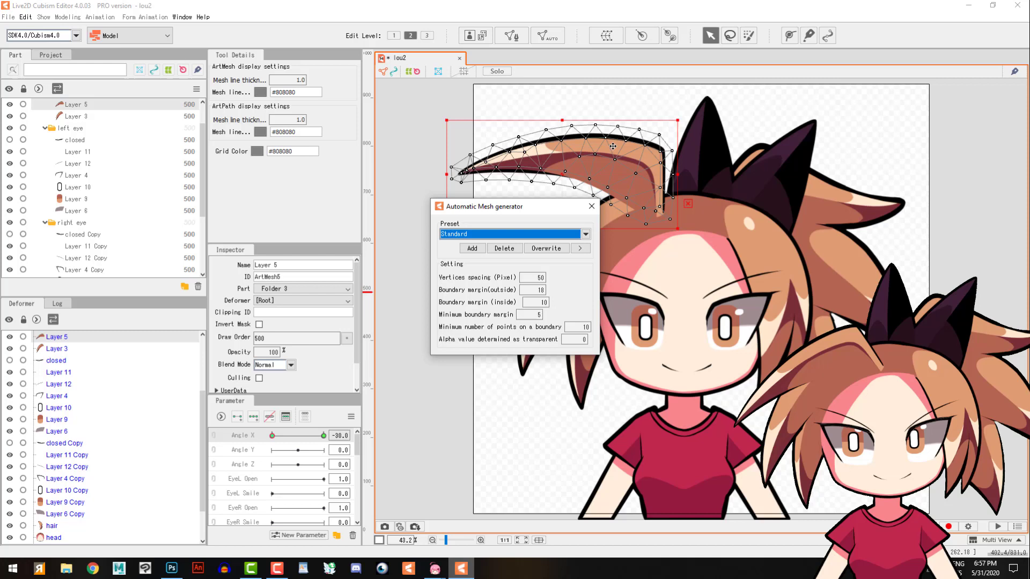
pyautogui.click(596, 164)
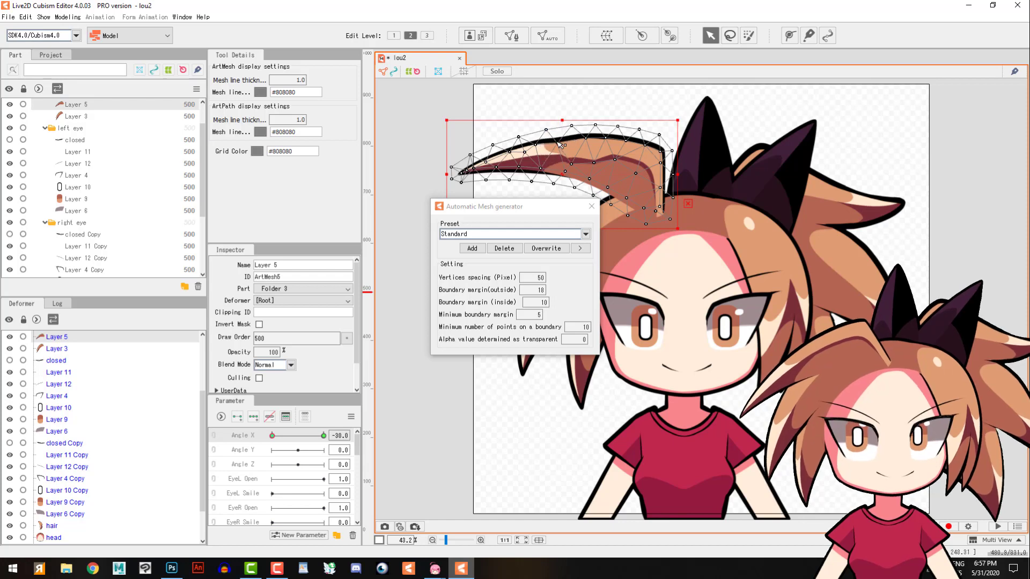
pyautogui.click(592, 207)
pyautogui.click(638, 316)
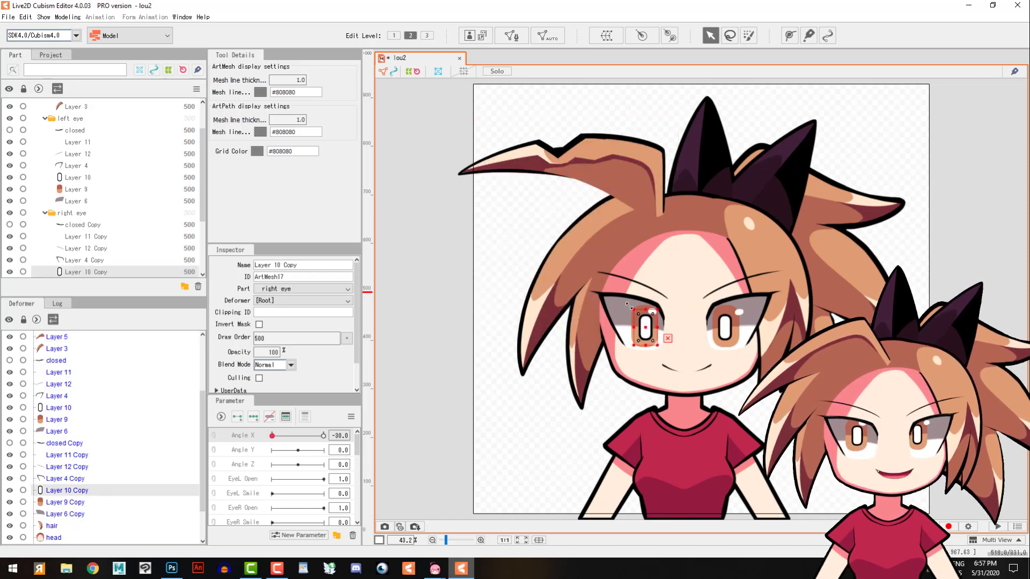
# - Give the right-eye white, Layer 6 Copy, a Standard-preset automatic mesh
pyautogui.click(628, 306)
pyautogui.click(542, 42)
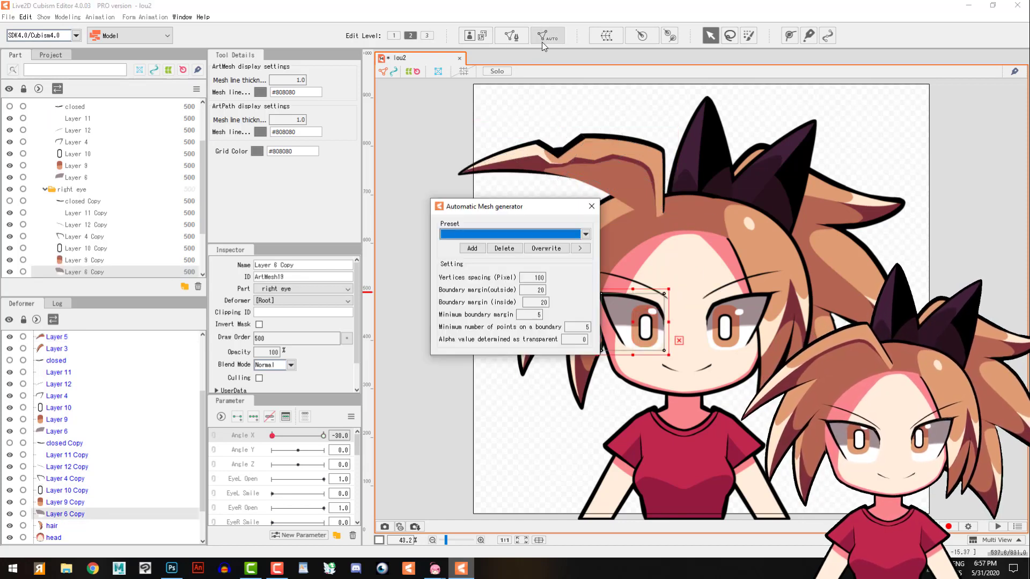
pyautogui.click(513, 234)
pyautogui.click(494, 241)
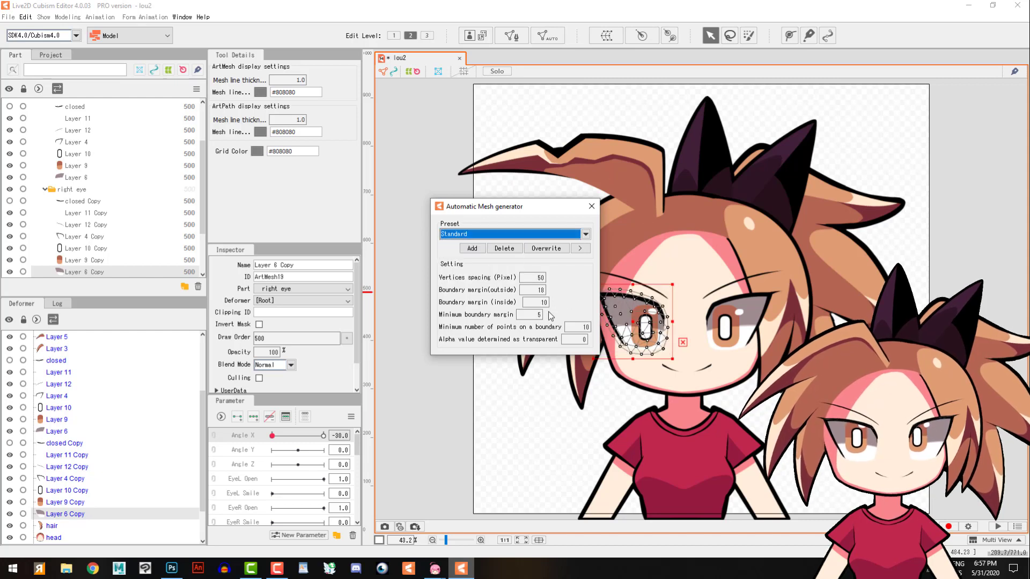
pyautogui.click(591, 207)
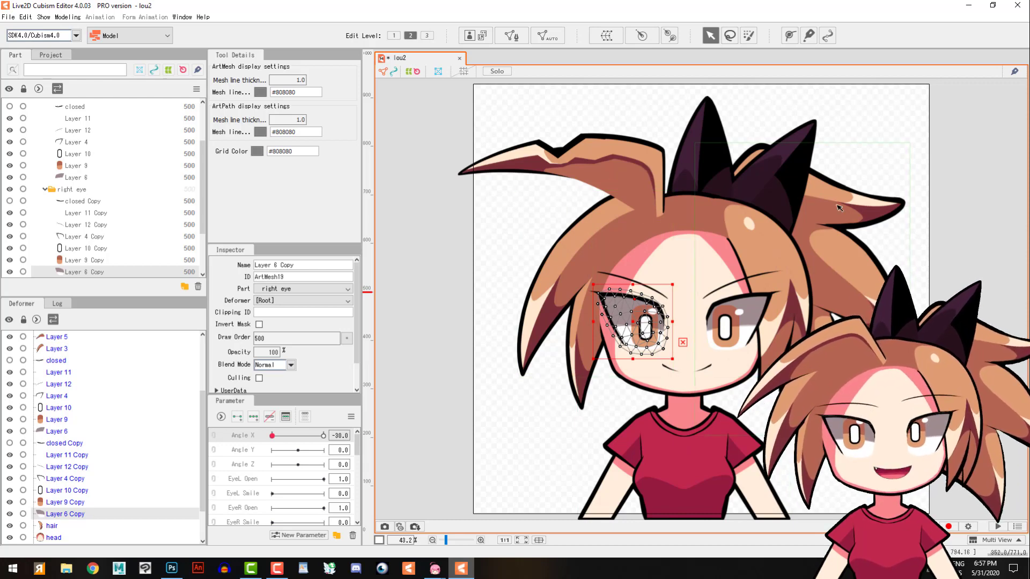
pyautogui.click(722, 495)
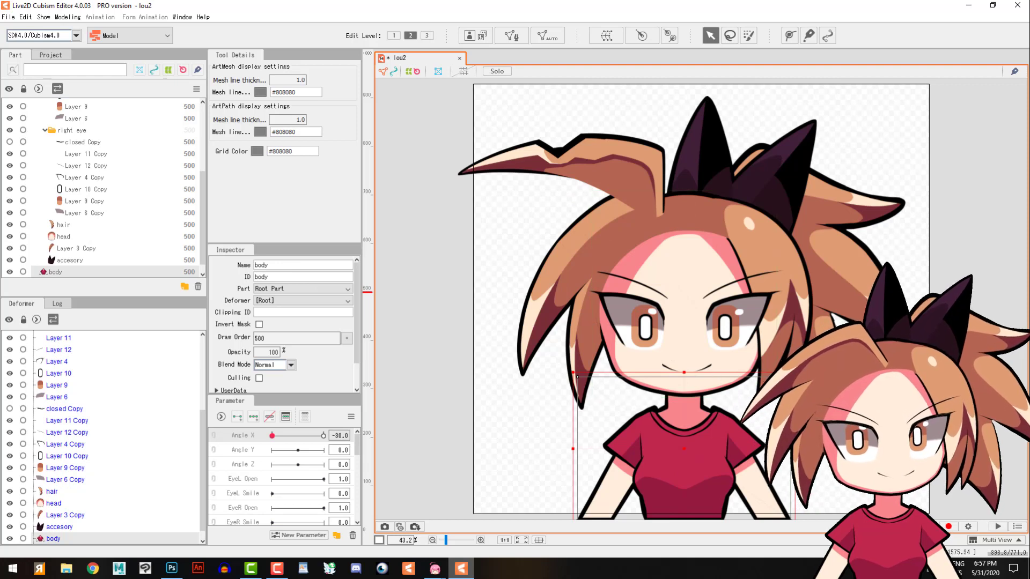
# - Stretch the body mesh's box leftward and try tilting the head mesh with its rotation handle
pyautogui.moveTo(573, 449); pyautogui.dragTo(637, 467)
pyautogui.click(780, 225)
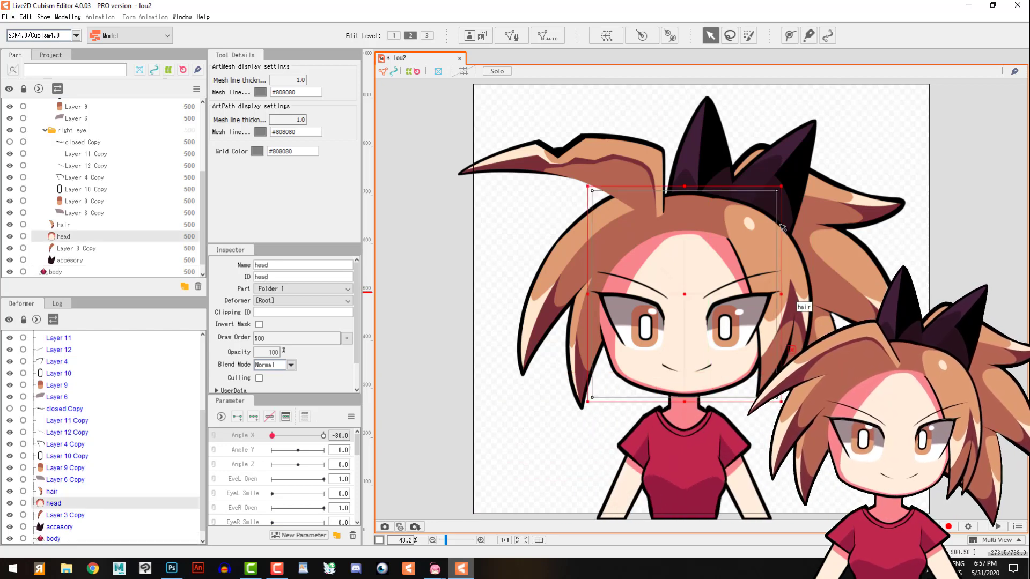
pyautogui.moveTo(788, 186); pyautogui.dragTo(796, 226)
# - Rotate the Layer 3 hair strand outward and shift it up-left for the Angle X -30 pose
pyautogui.click(815, 499)
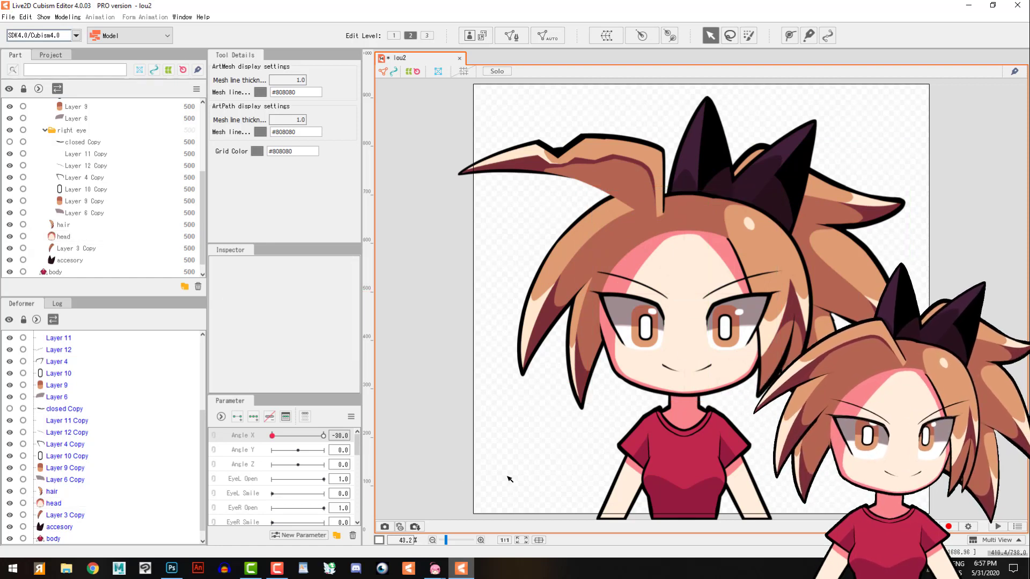
pyautogui.click(555, 231)
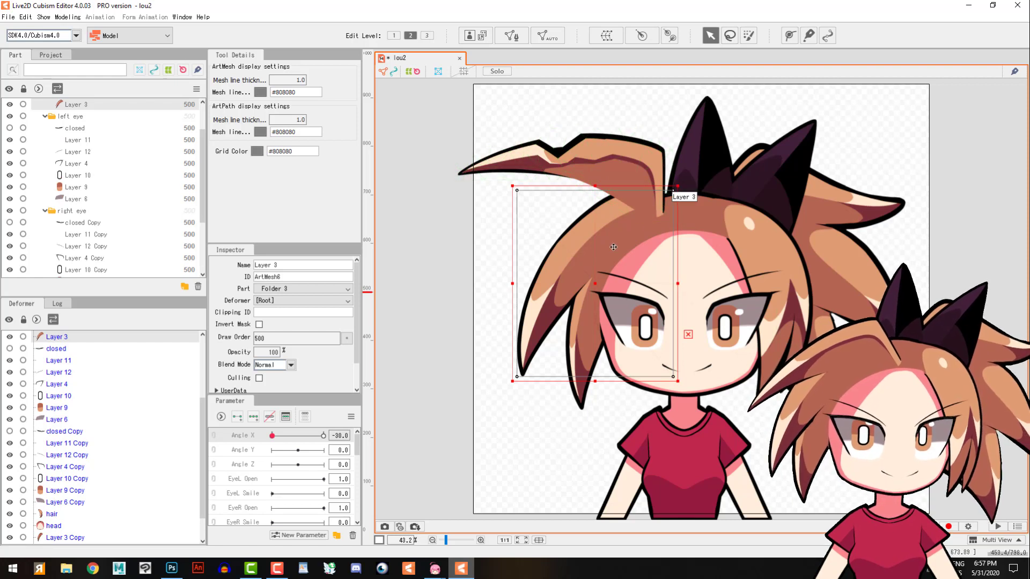
pyautogui.moveTo(683, 181); pyautogui.dragTo(605, 213)
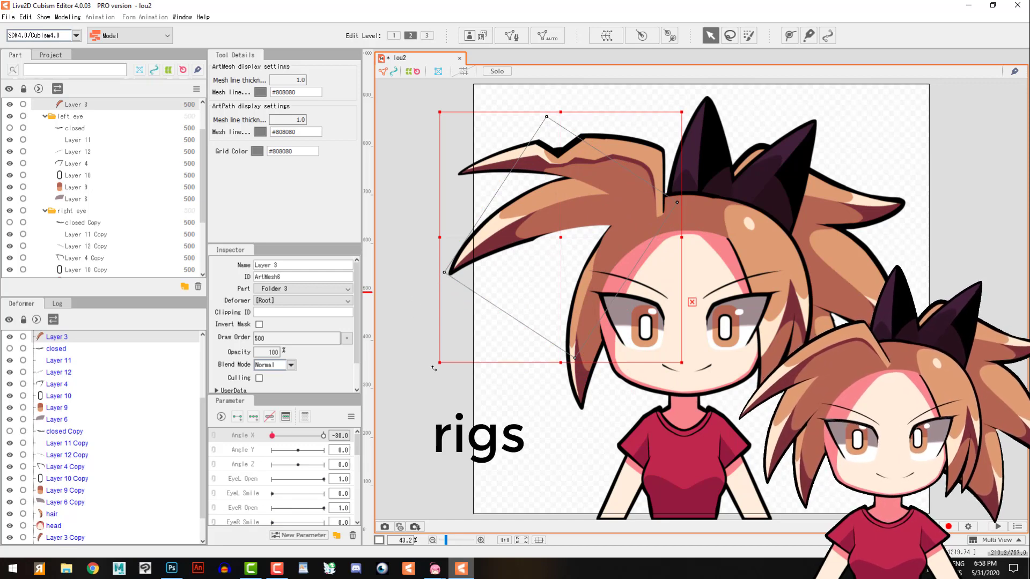
pyautogui.moveTo(434, 369); pyautogui.dragTo(475, 370)
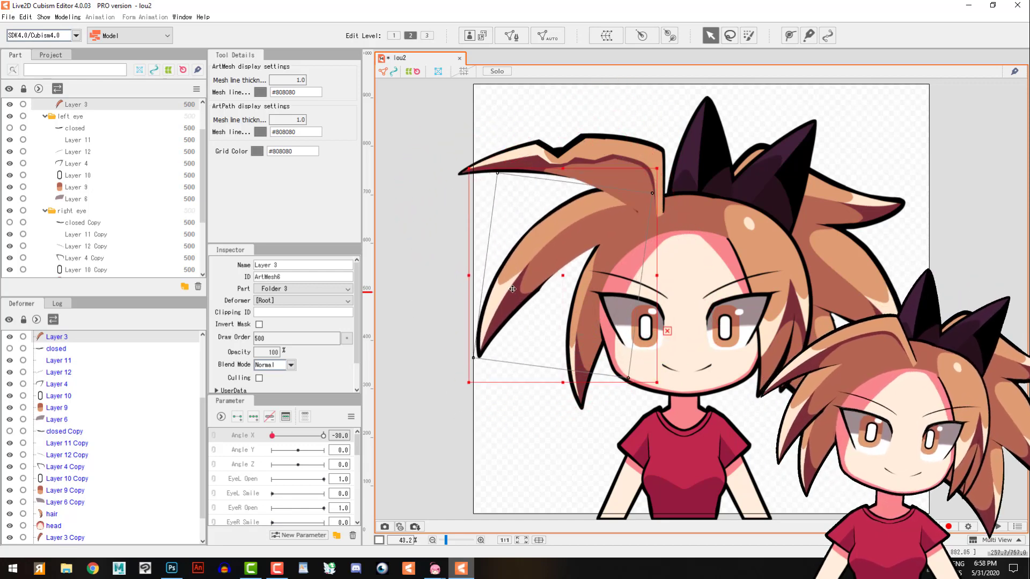
pyautogui.moveTo(513, 290); pyautogui.dragTo(517, 287)
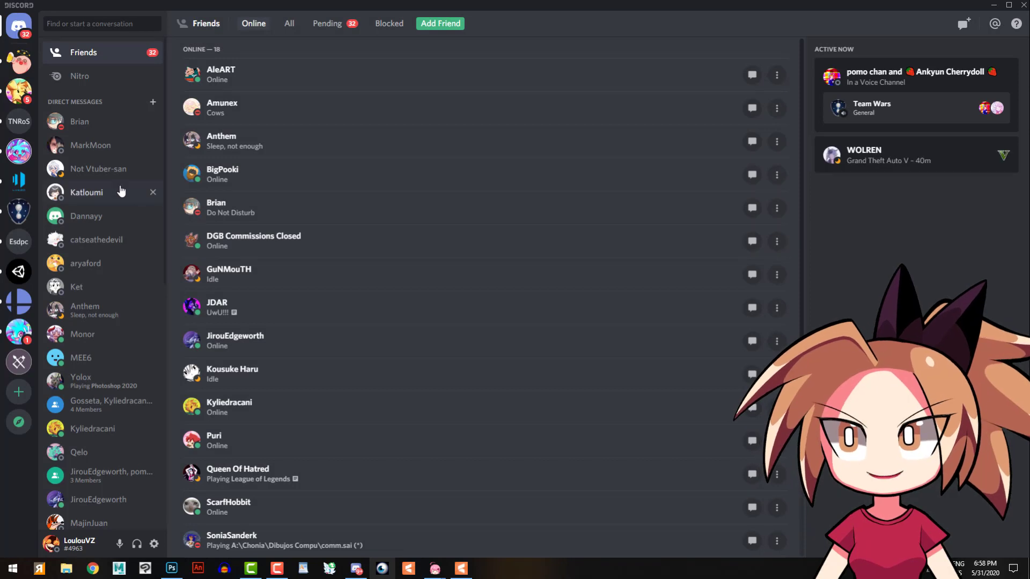
# - Browse the Live2D Community server, viewing its general and welcome channels
pyautogui.click(21, 185)
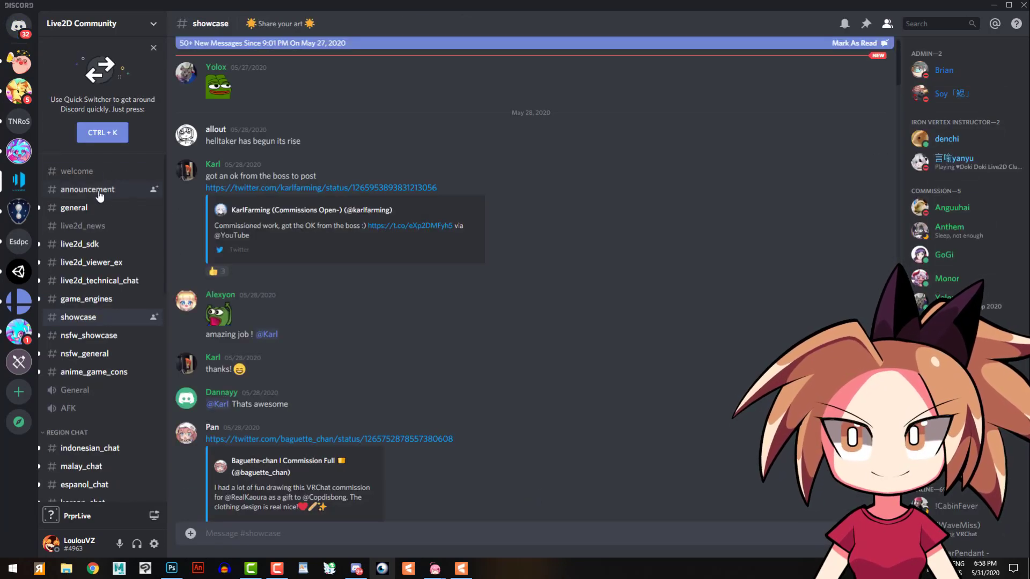
pyautogui.scroll(-3, 465, 401)
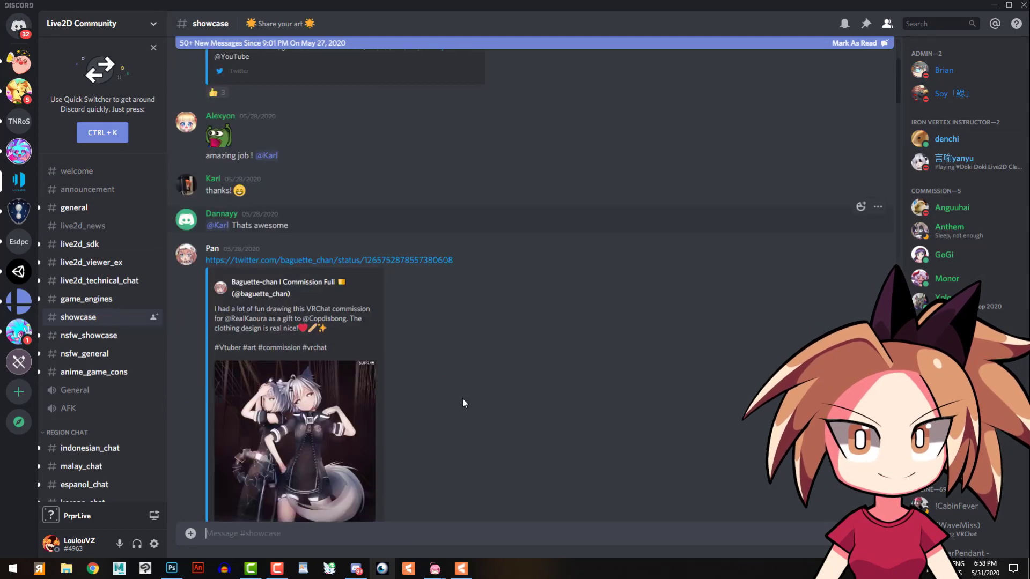
pyautogui.scroll(-5, 110, 400)
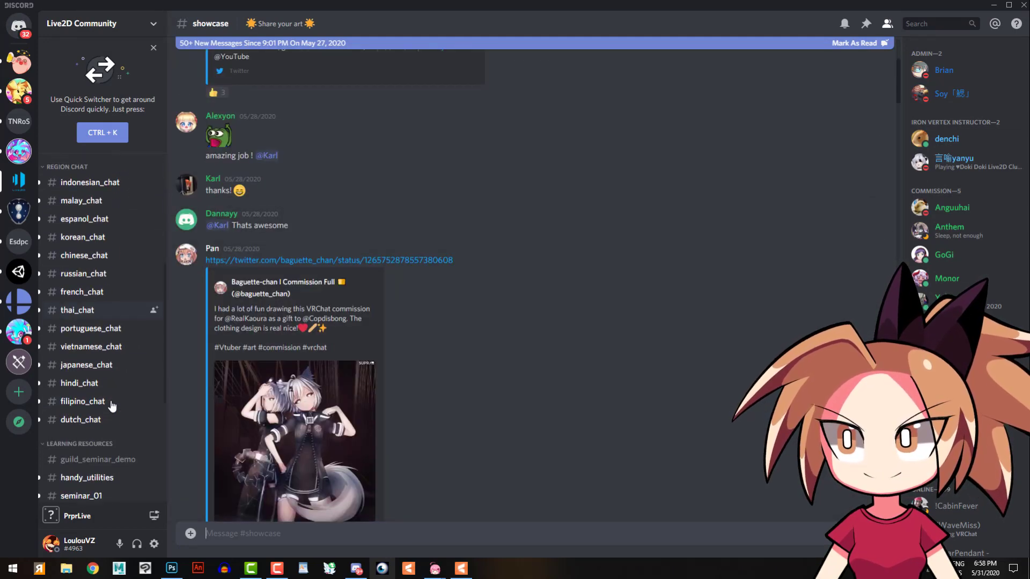
pyautogui.scroll(5, 114, 386)
pyautogui.click(105, 210)
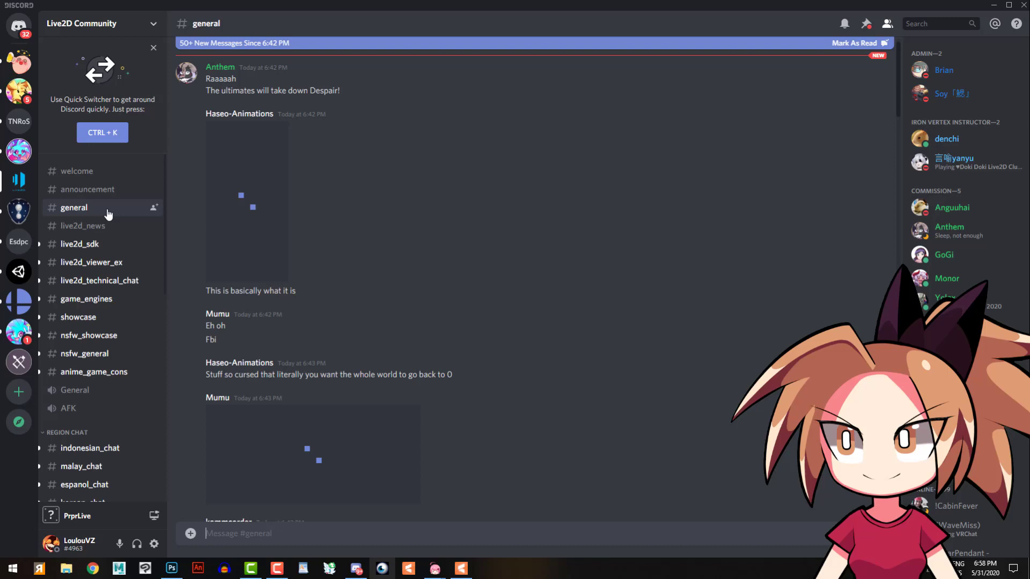
pyautogui.click(94, 170)
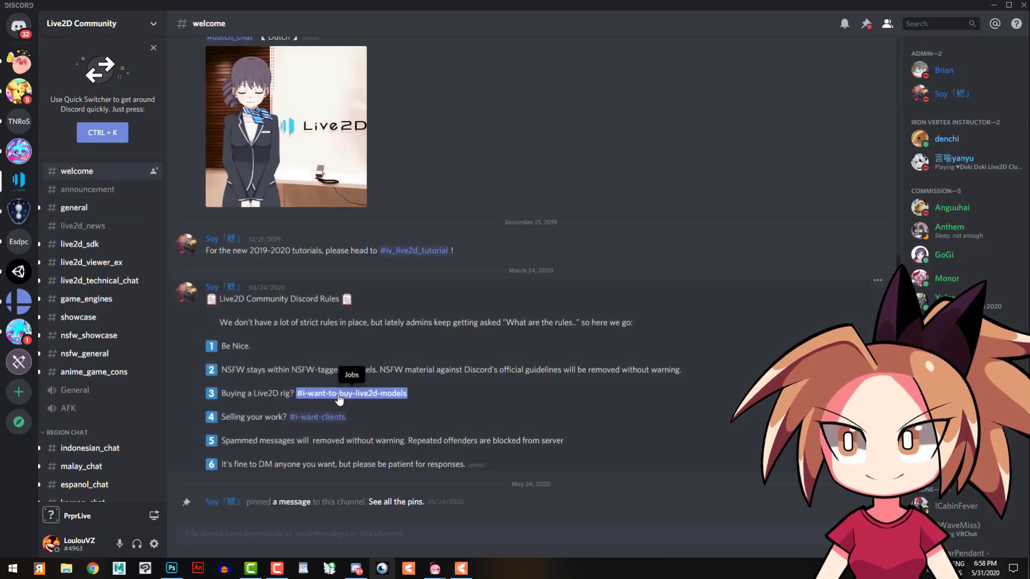
# - Read the #i-want-to-buy-live2d-models channel, type and erase test text 'asdsad', then close Discord
pyautogui.click(339, 397)
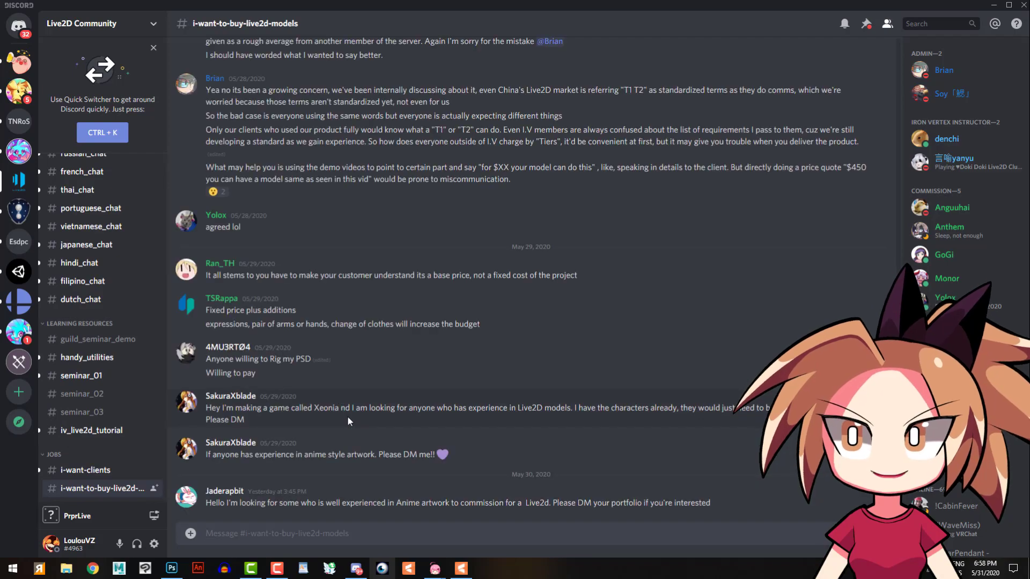
pyautogui.scroll(10, 348, 416)
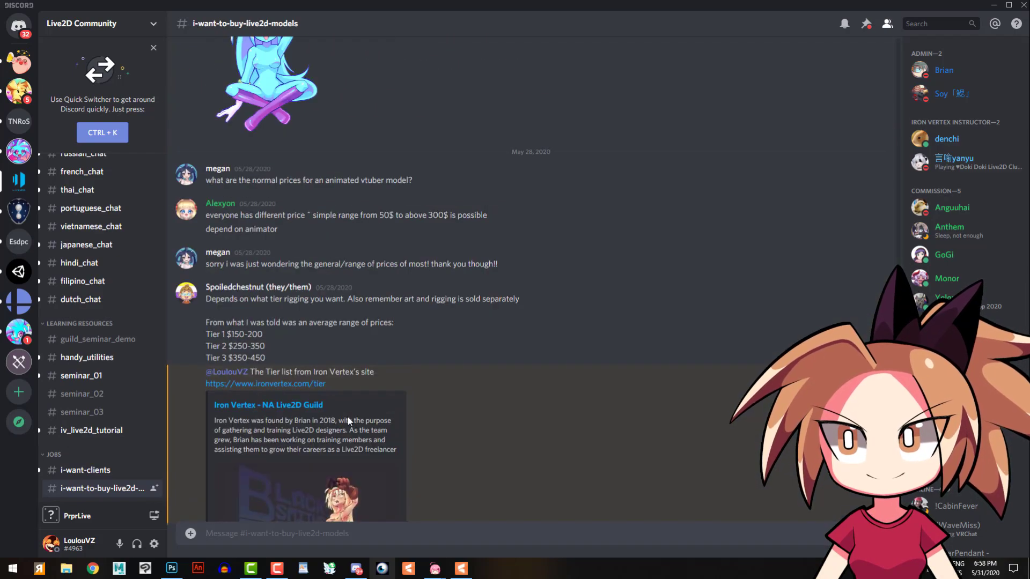
pyautogui.scroll(2, 349, 421)
pyautogui.scroll(-15, 349, 421)
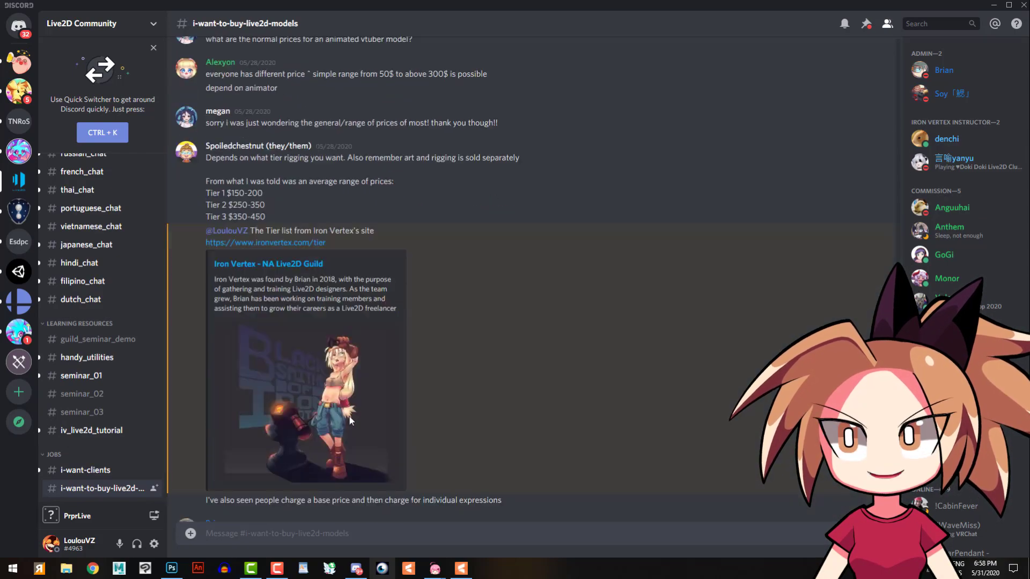
pyautogui.write('asdsadasdada')
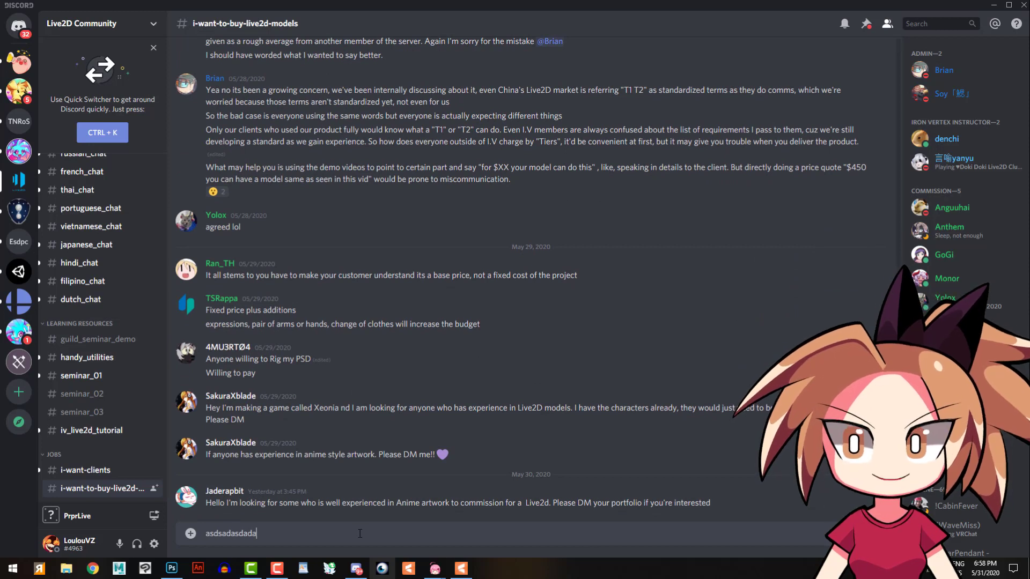
pyautogui.press('BackSpace')
pyautogui.press('BackSpace')
pyautogui.press('BackSpace')
pyautogui.press('BackSpace')
pyautogui.press('BackSpace')
pyautogui.press('BackSpace')
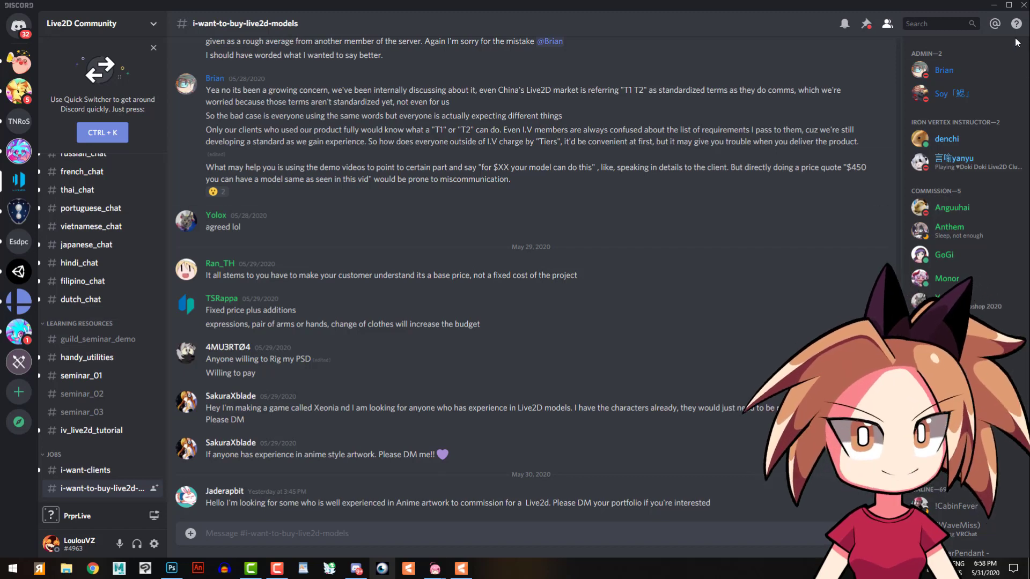
pyautogui.click(1023, 7)
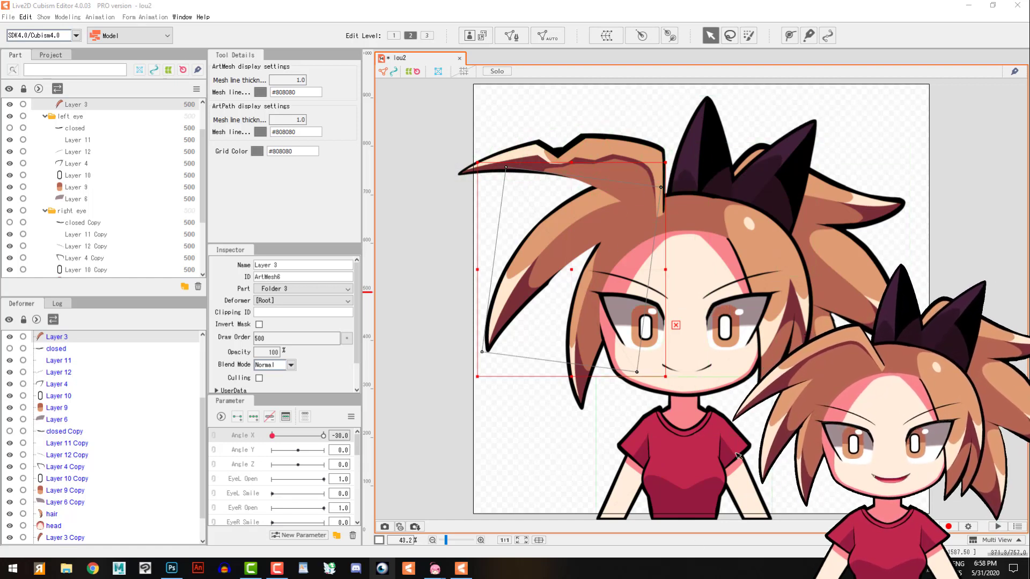
# - Export the model as a moc3 runtime file and dismiss the texture atlas notice
pyautogui.click(8, 17)
pyautogui.moveTo(90, 158)
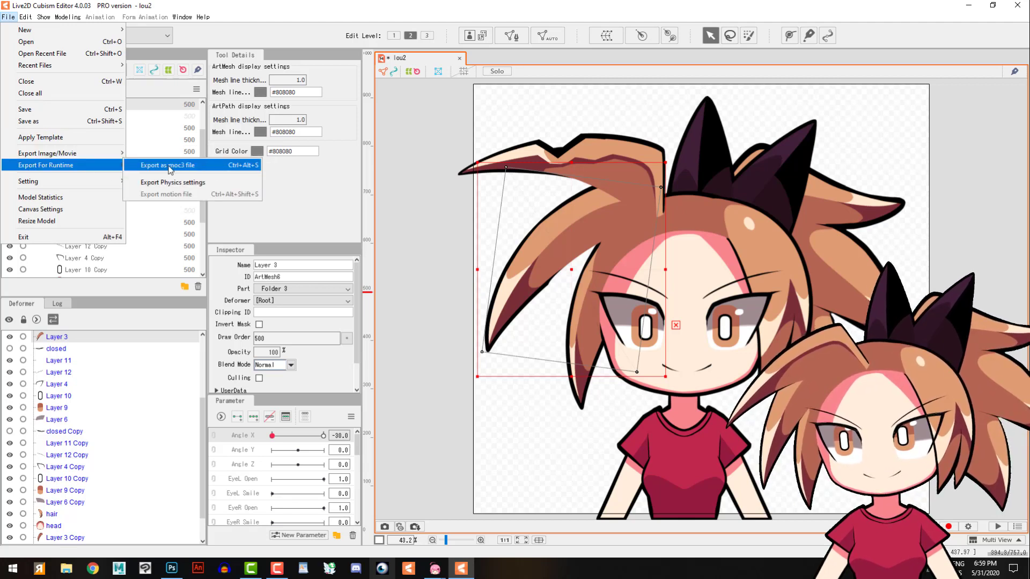
pyautogui.click(170, 170)
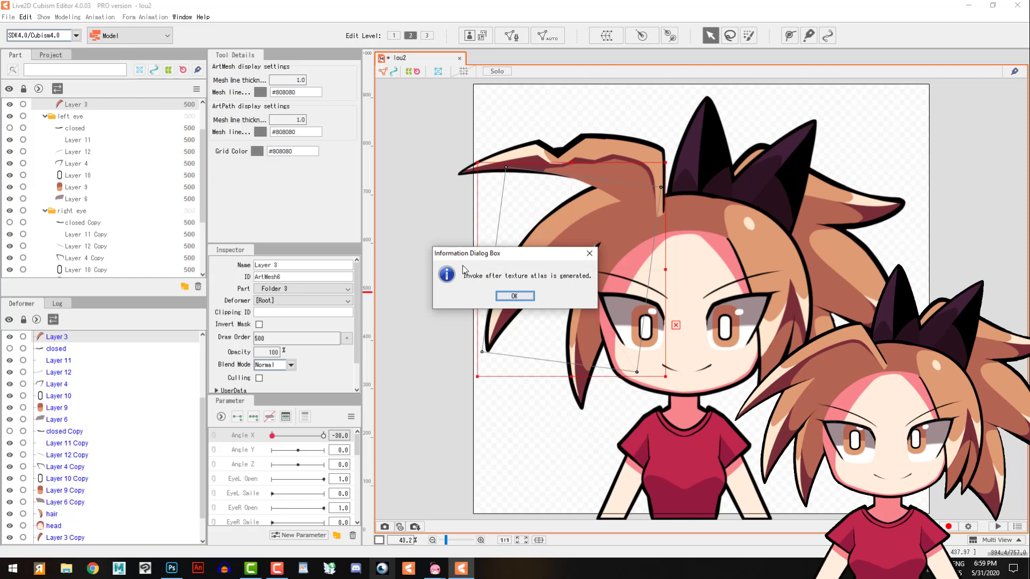
pyautogui.click(514, 297)
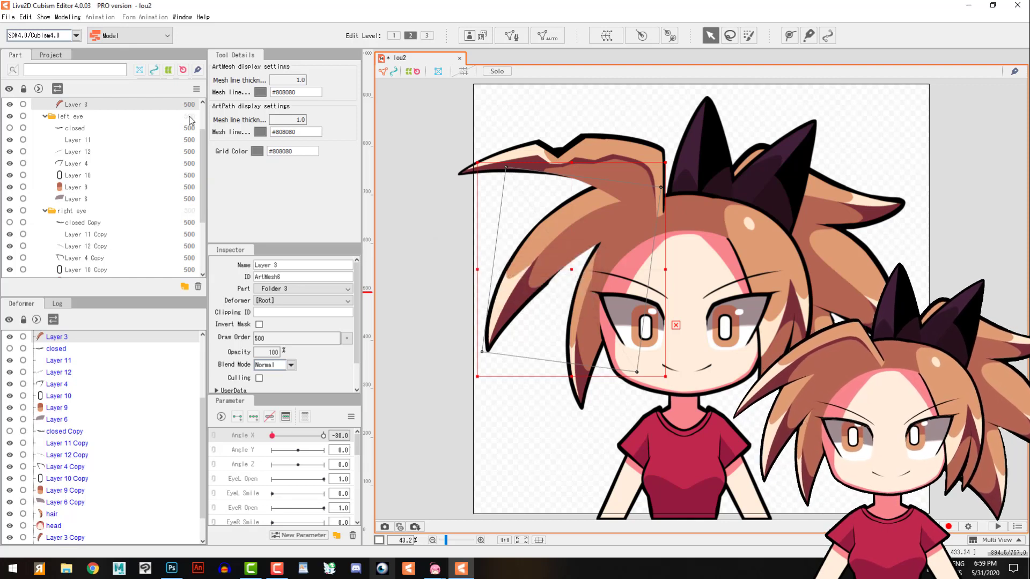
# - Select the Layer 5 hair strand, then minimize the Live2D editor
pyautogui.click(465, 235)
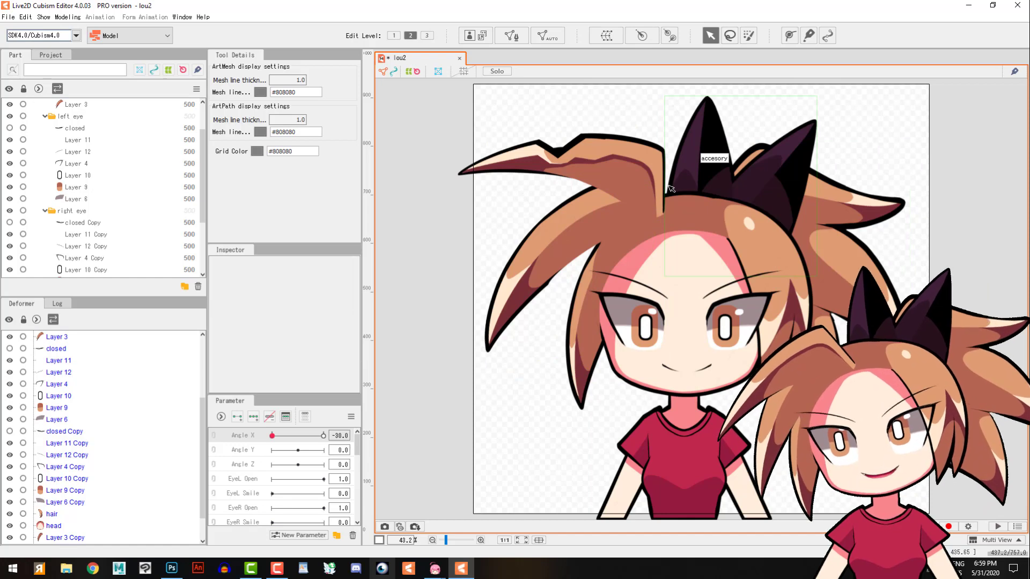
pyautogui.click(625, 194)
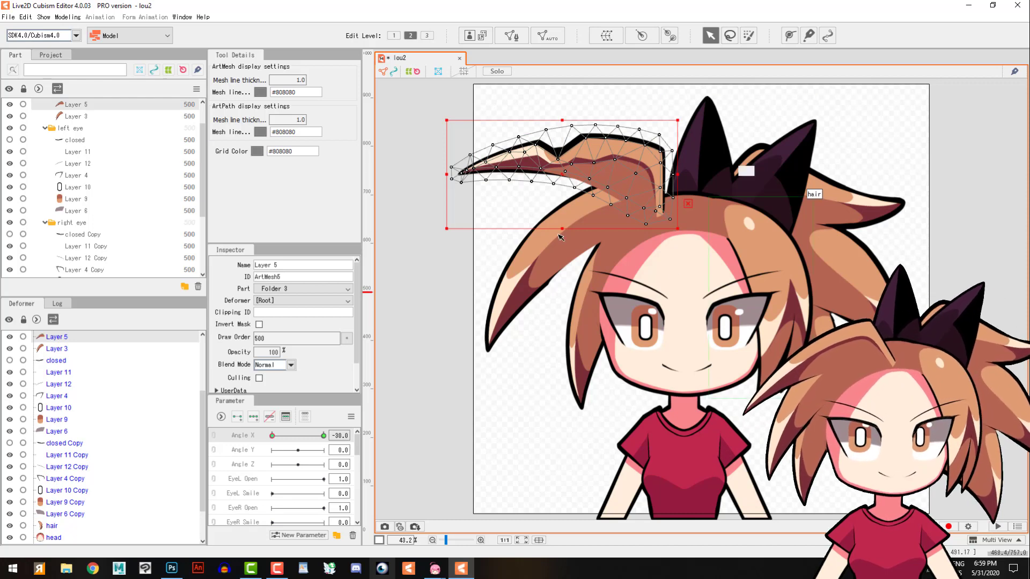
pyautogui.click(970, 8)
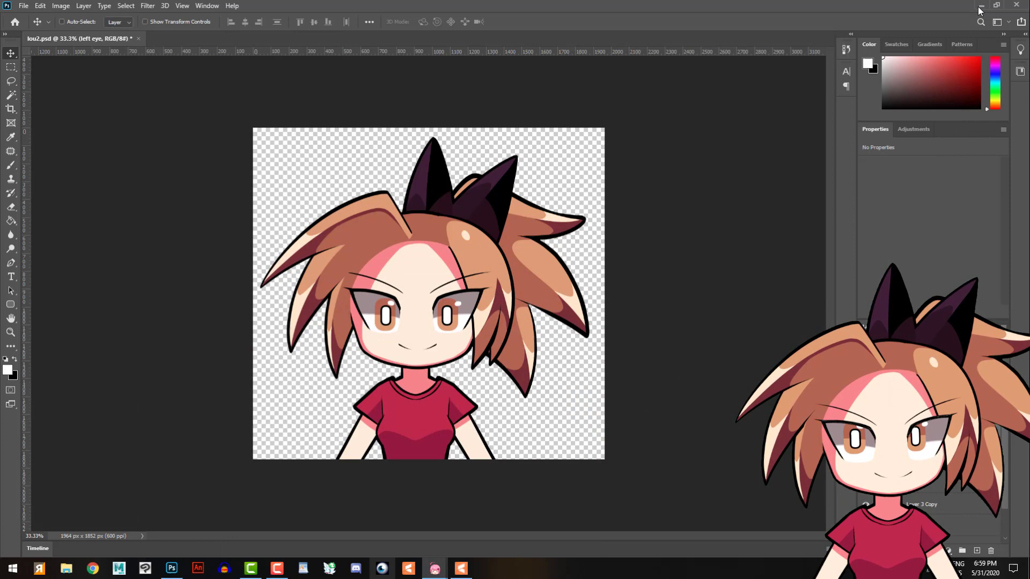
# - Minimize Photoshop, launch FaceRig, close PrprLive and Face Camera, and move the launcher aside
pyautogui.click(981, 6)
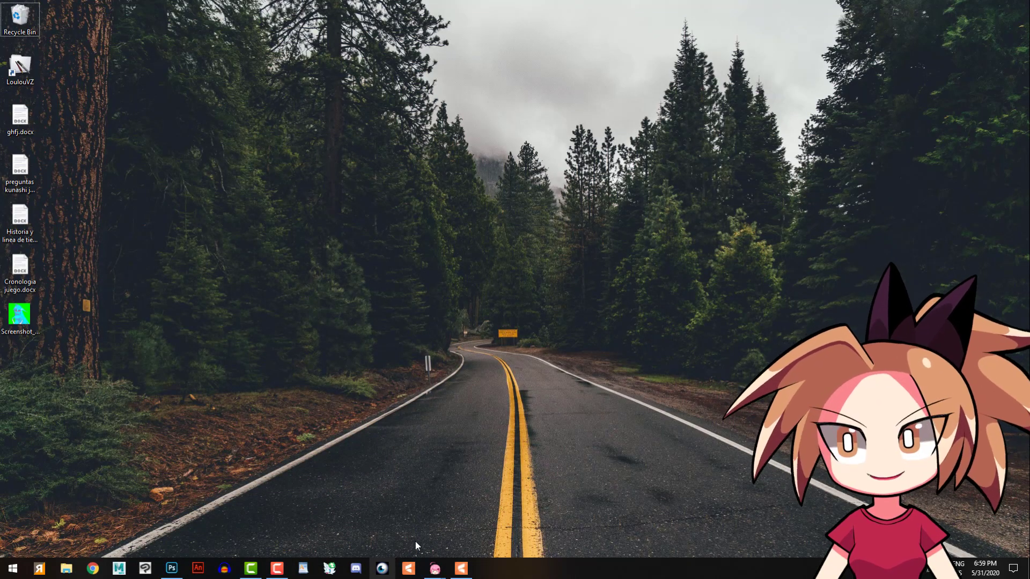
pyautogui.click(381, 572)
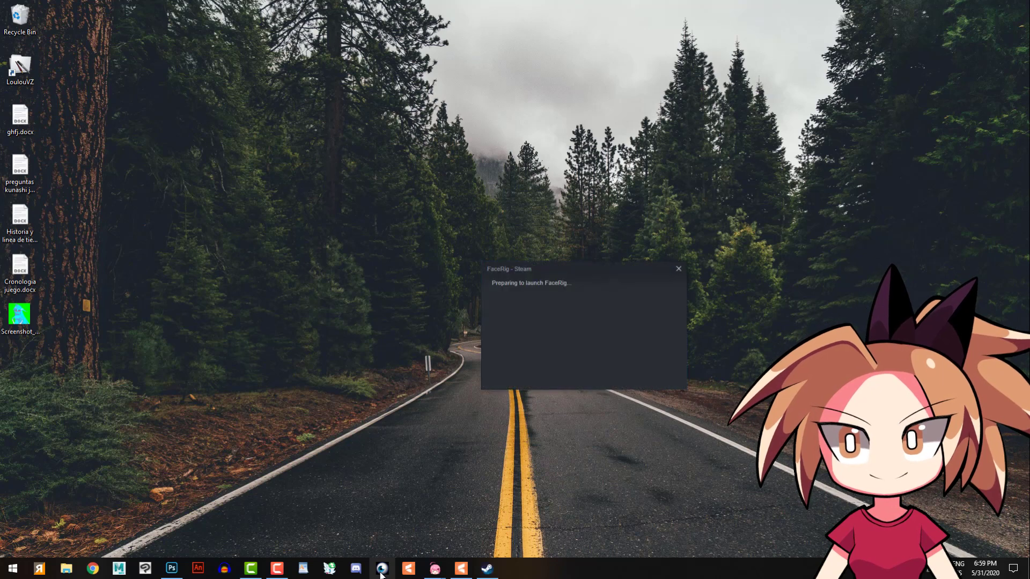
pyautogui.rightClick(433, 567)
pyautogui.click(431, 547)
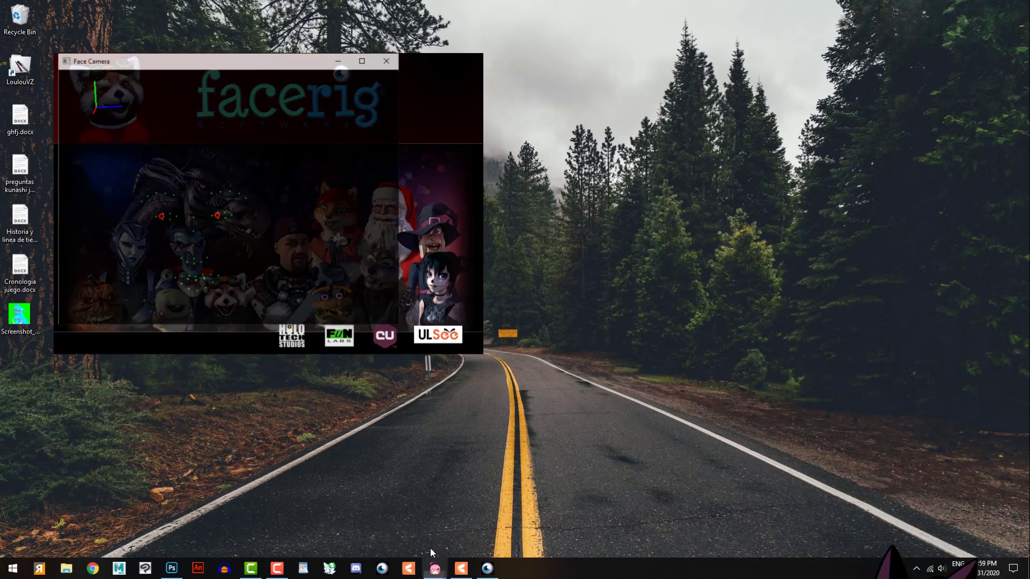
pyautogui.click(390, 61)
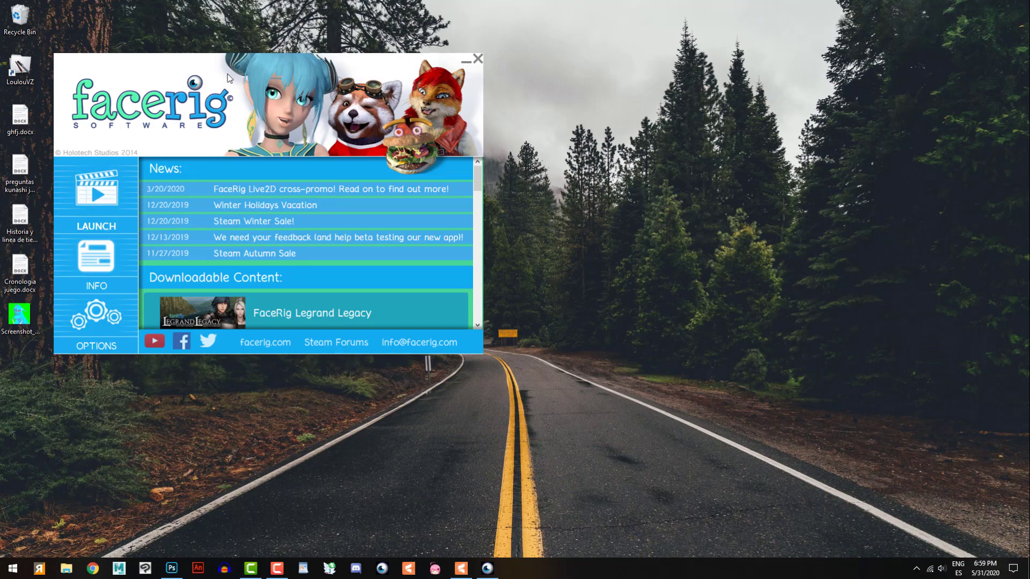
pyautogui.moveTo(229, 78); pyautogui.dragTo(432, 100)
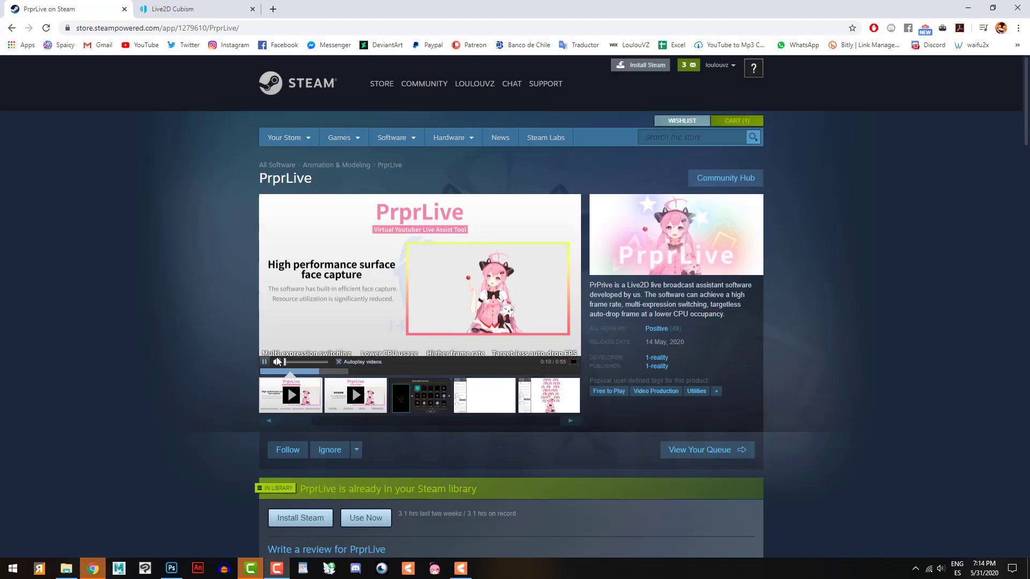
# - Restart the PrprLive store preview video from 0:00
pyautogui.moveTo(263, 375); pyautogui.dragTo(274, 180)
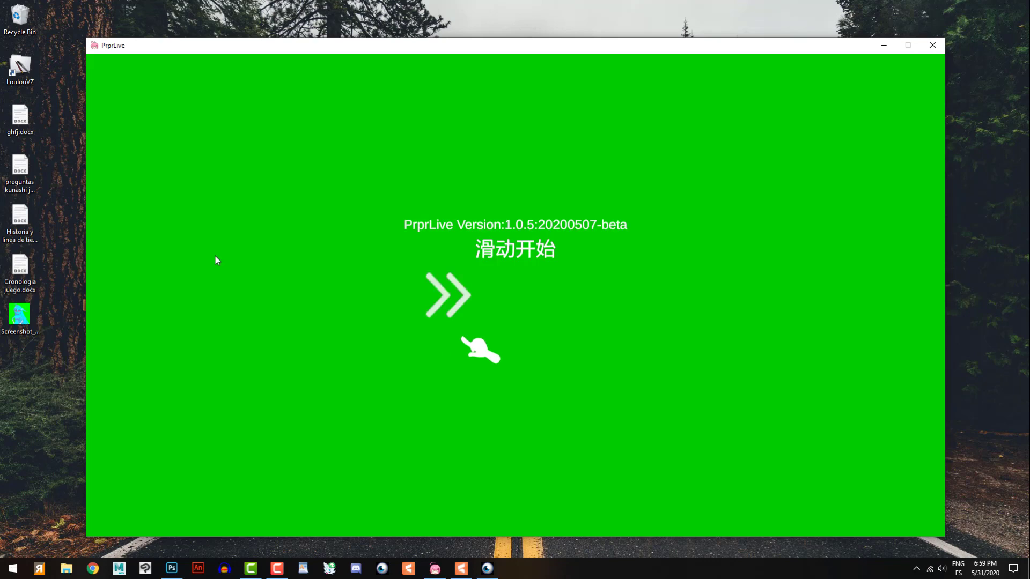
# - Unlock PrprLive's start screen and browse the 所有设置 resource-management and system settings pages
pyautogui.moveTo(217, 257); pyautogui.dragTo(463, 265)
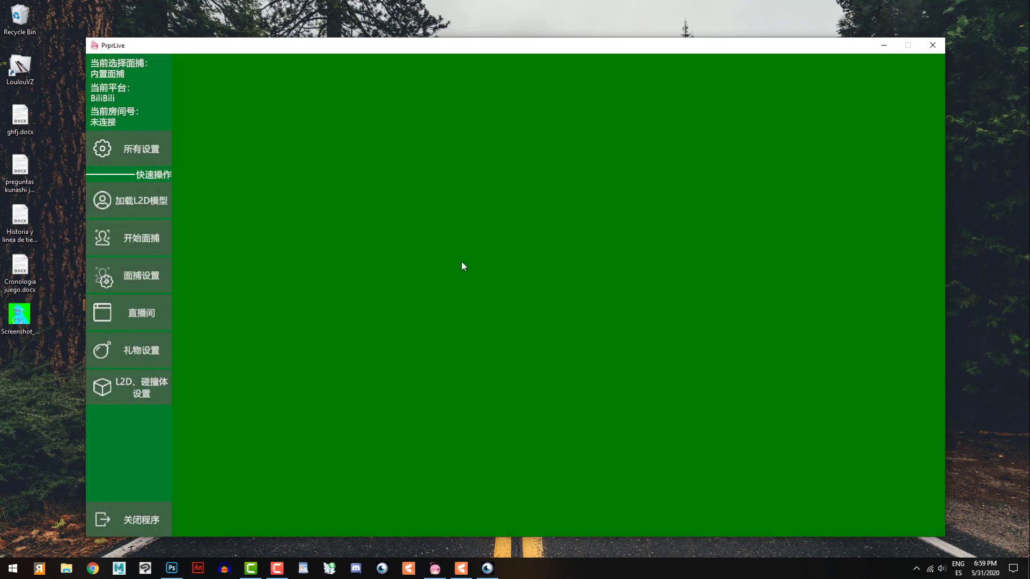
pyautogui.click(134, 163)
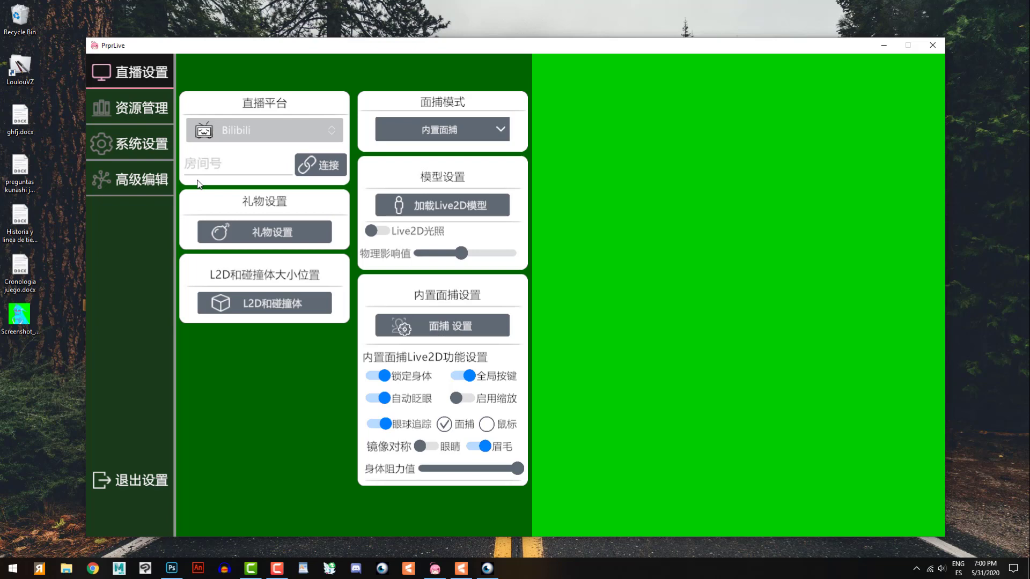
pyautogui.click(129, 110)
pyautogui.click(129, 141)
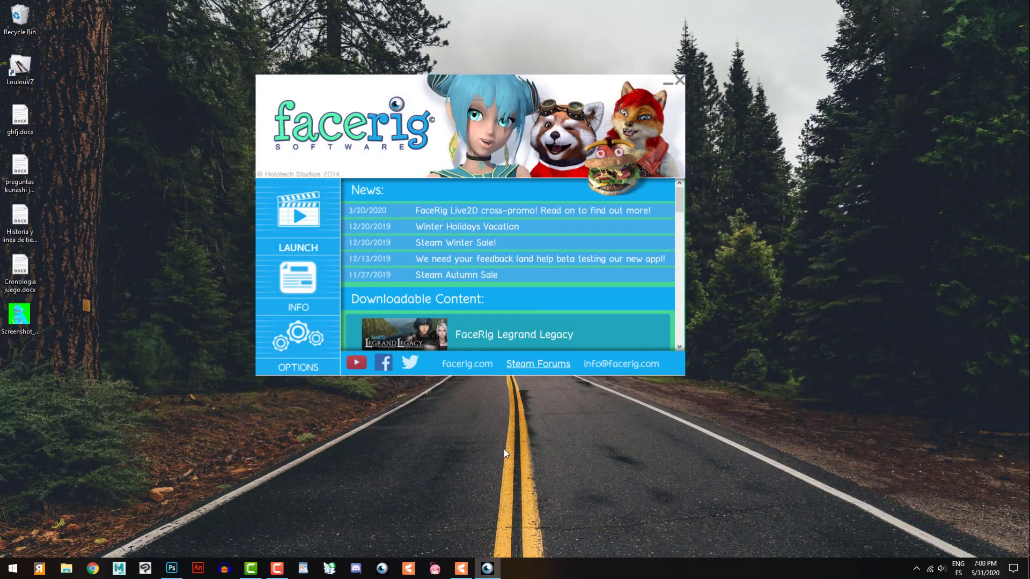
# - Centre the FaceRig launcher and launch the webcam-tracked Live2D avatar view on green screen
pyautogui.moveTo(497, 93); pyautogui.dragTo(556, 106)
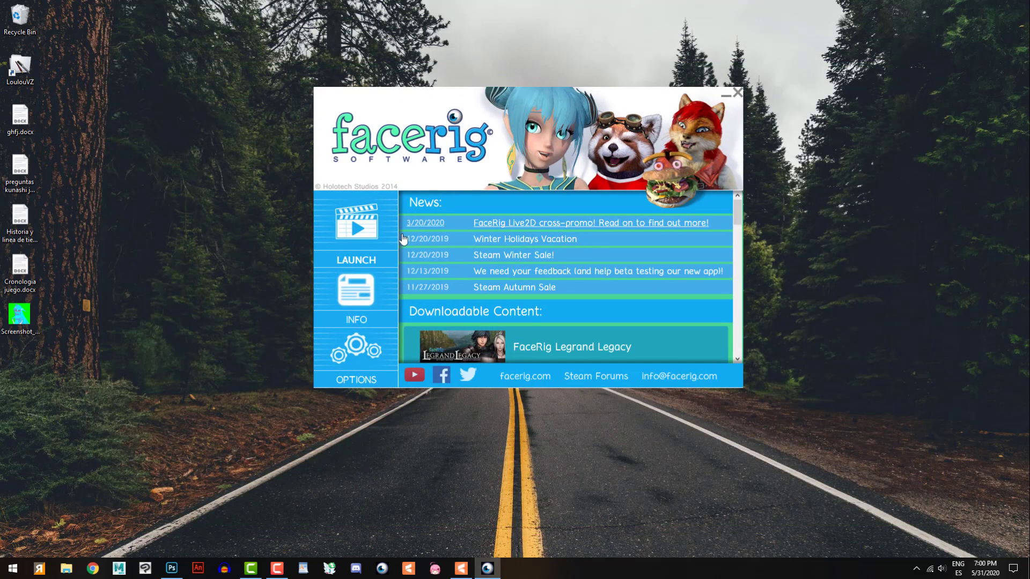
pyautogui.click(358, 228)
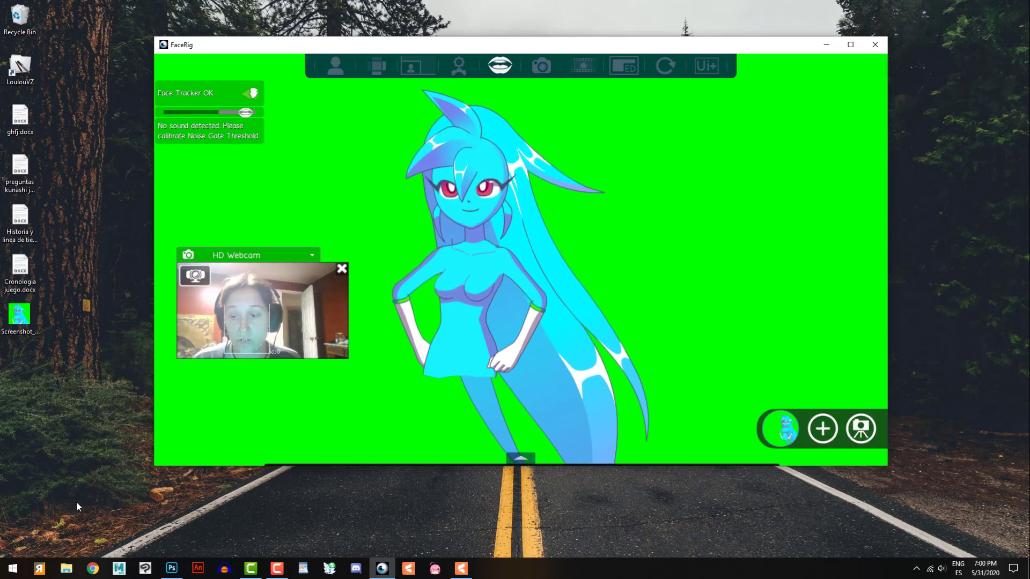
# - Minimize FaceRig, deselect the lou2 hair mesh, and dismiss the File export menu unused
pyautogui.click(826, 44)
pyautogui.click(421, 396)
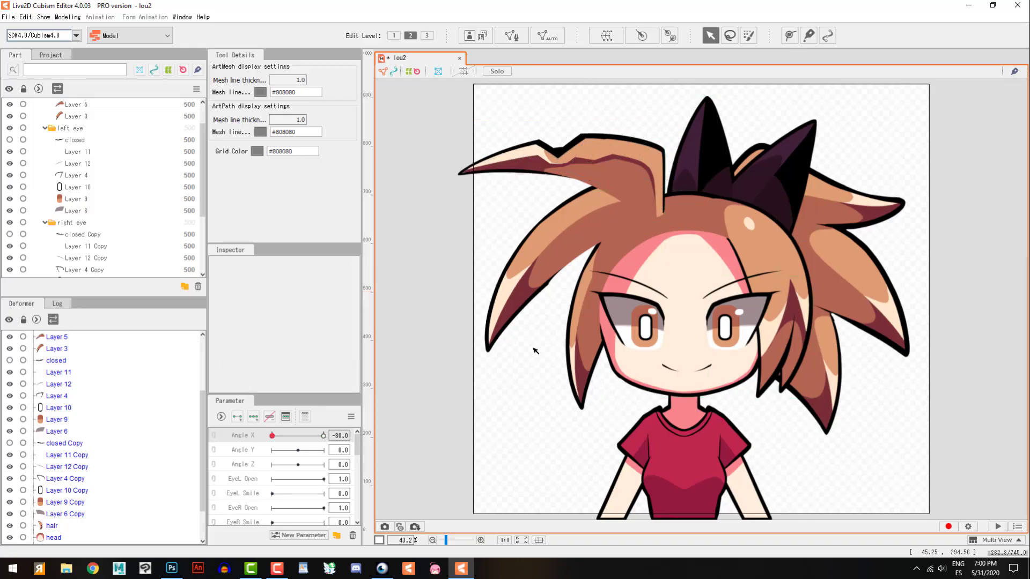
pyautogui.click(7, 17)
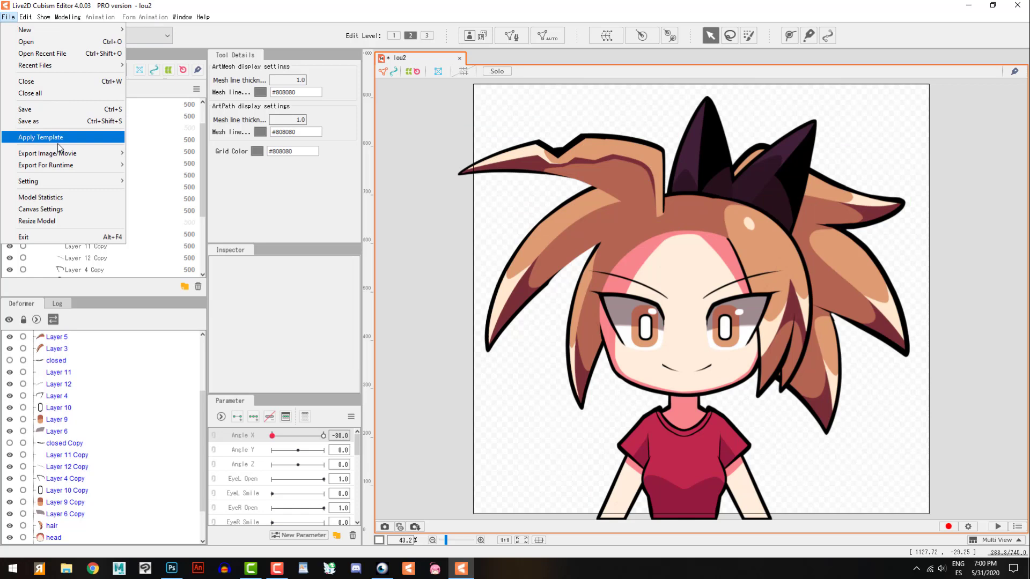
pyautogui.moveTo(60, 159)
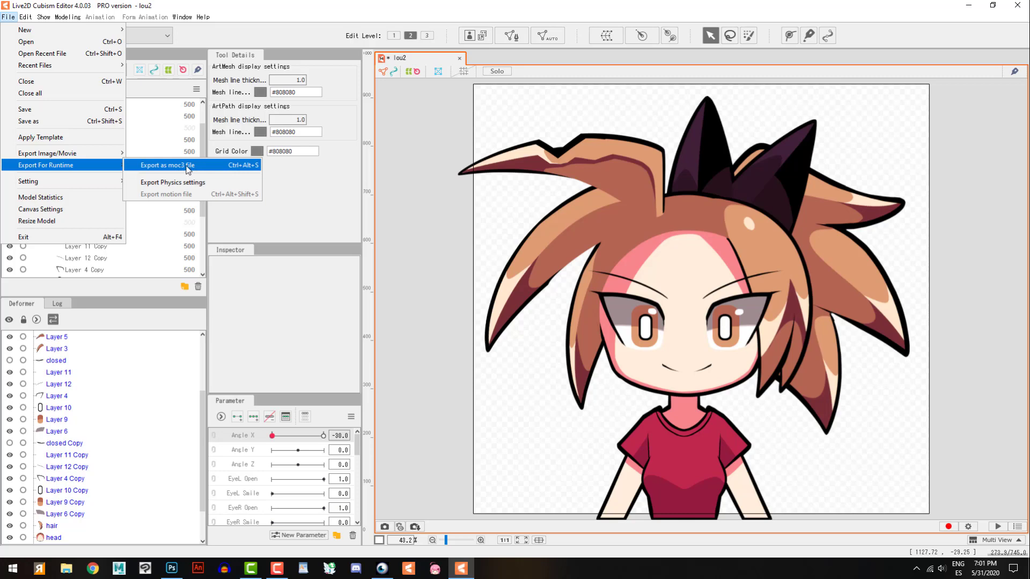
pyautogui.click(331, 177)
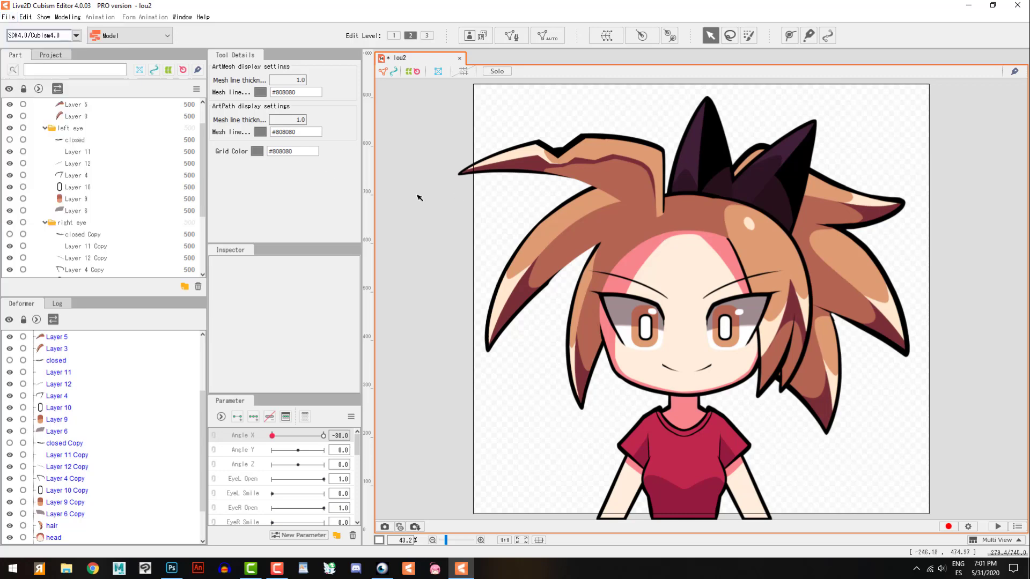
# - Open FaceRig's Objects folder in File Explorer and inspect the files inside the Lou avatar folder
pyautogui.click(969, 6)
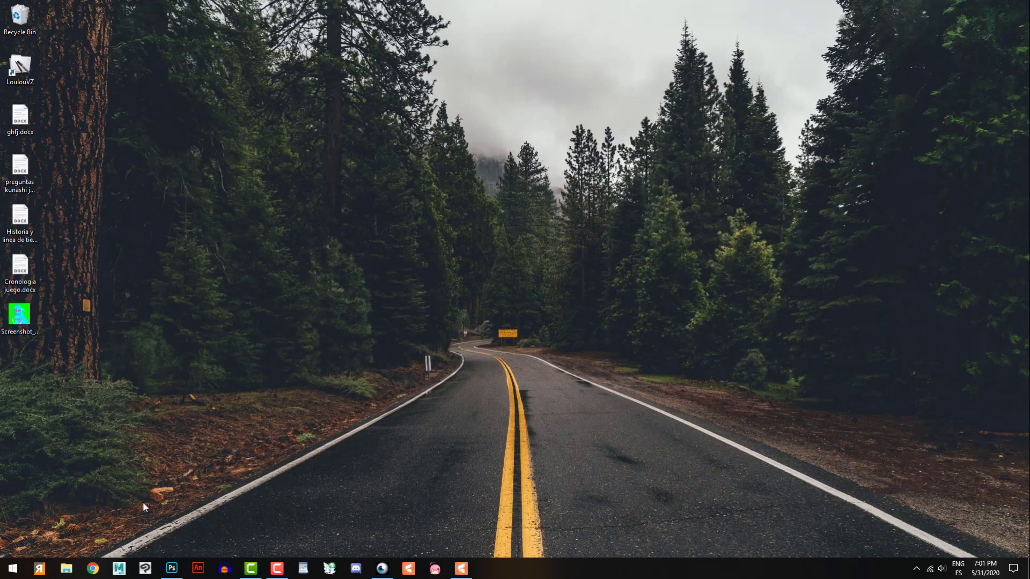
pyautogui.click(72, 563)
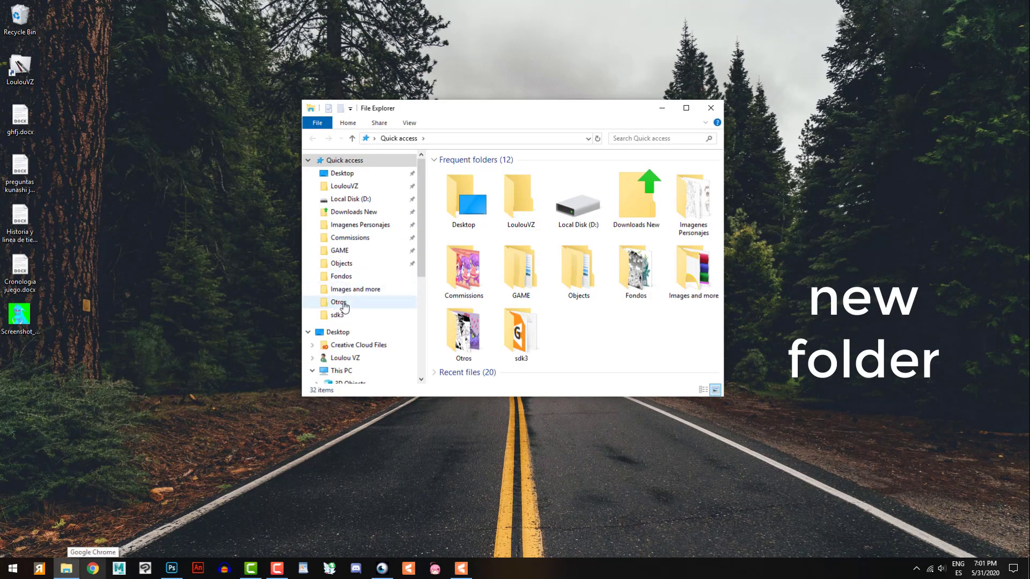
pyautogui.click(341, 263)
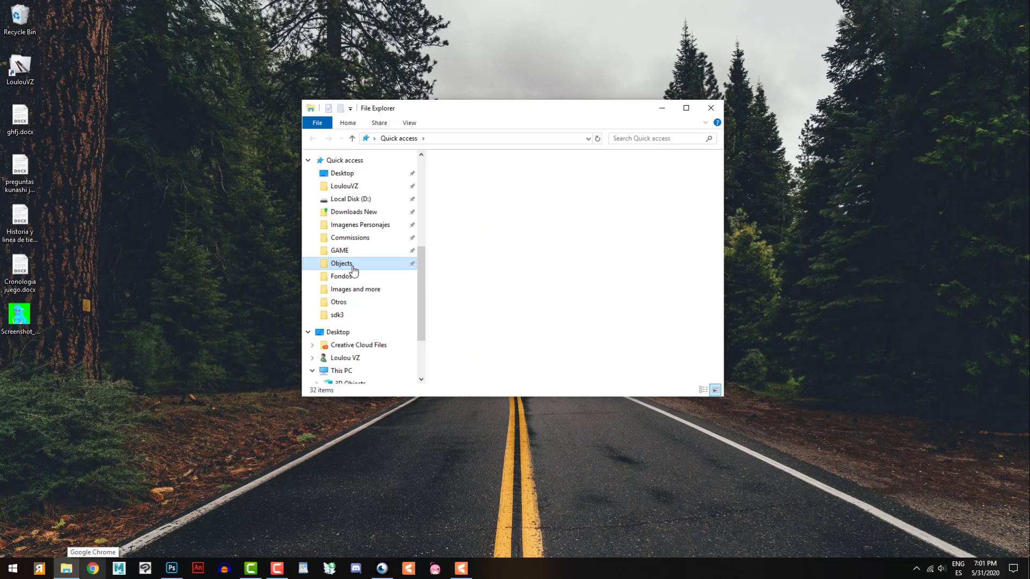
pyautogui.scroll(-2, 582, 328)
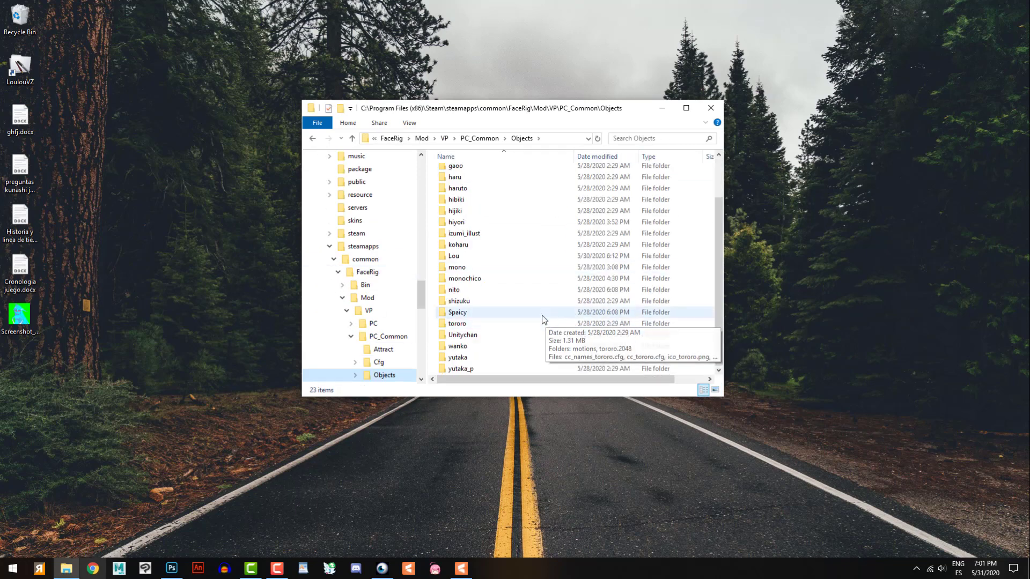
pyautogui.doubleClick(455, 256)
pyautogui.moveTo(483, 241); pyautogui.dragTo(454, 161)
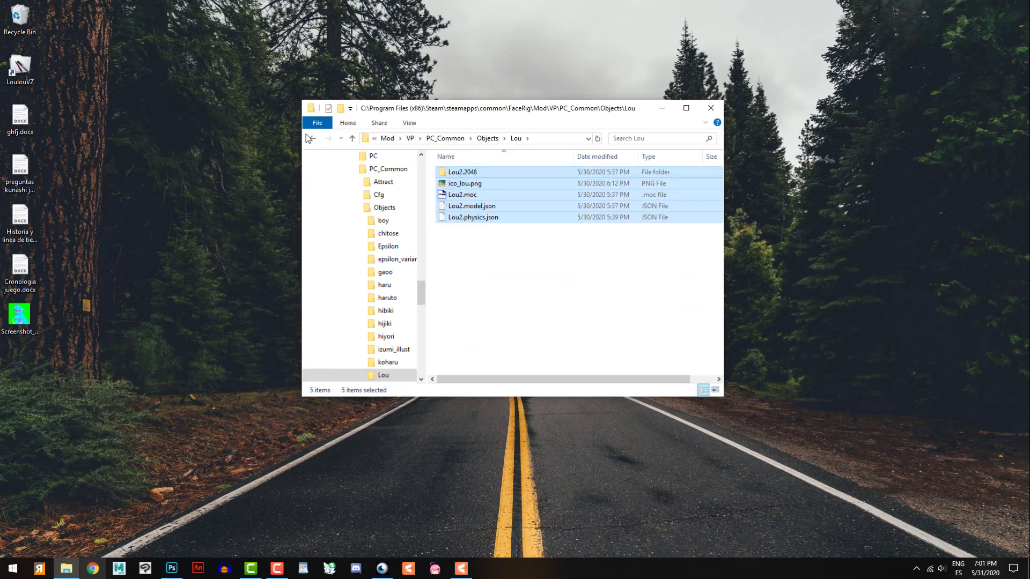
pyautogui.click(311, 138)
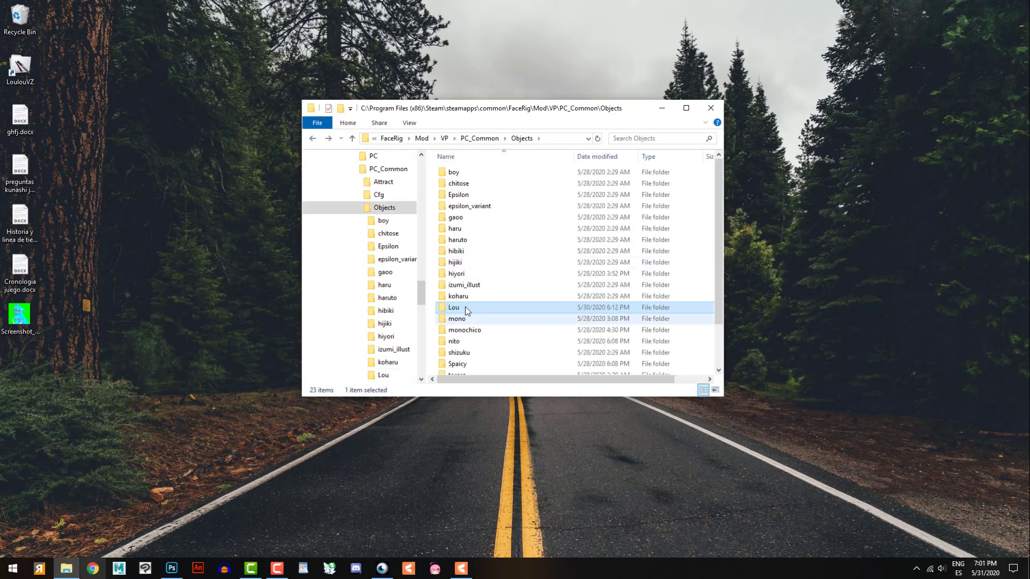
# - Back in Objects, select the Lou folder and maximize the Explorer window
pyautogui.moveTo(453, 308)
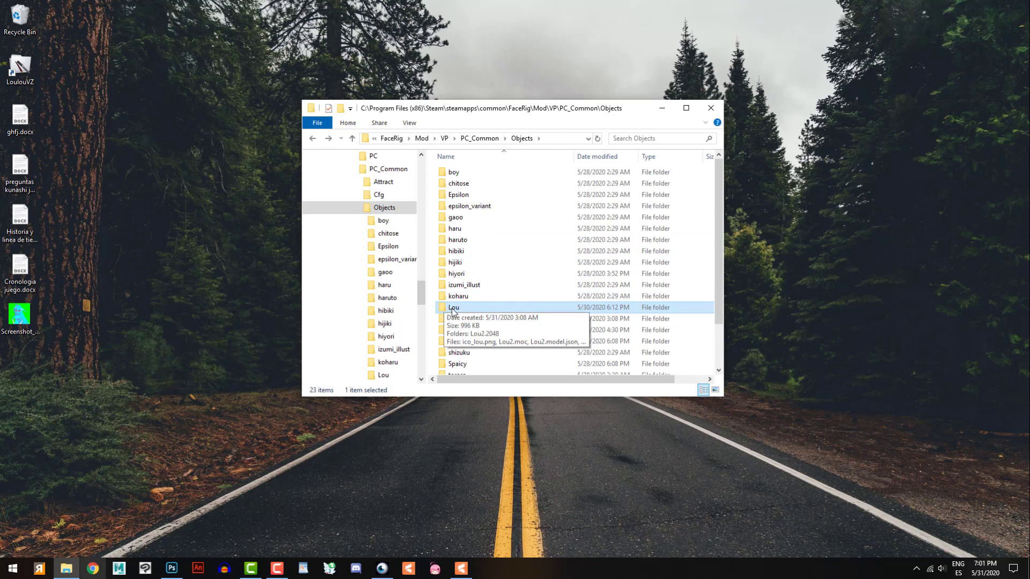
pyautogui.click(20, 386)
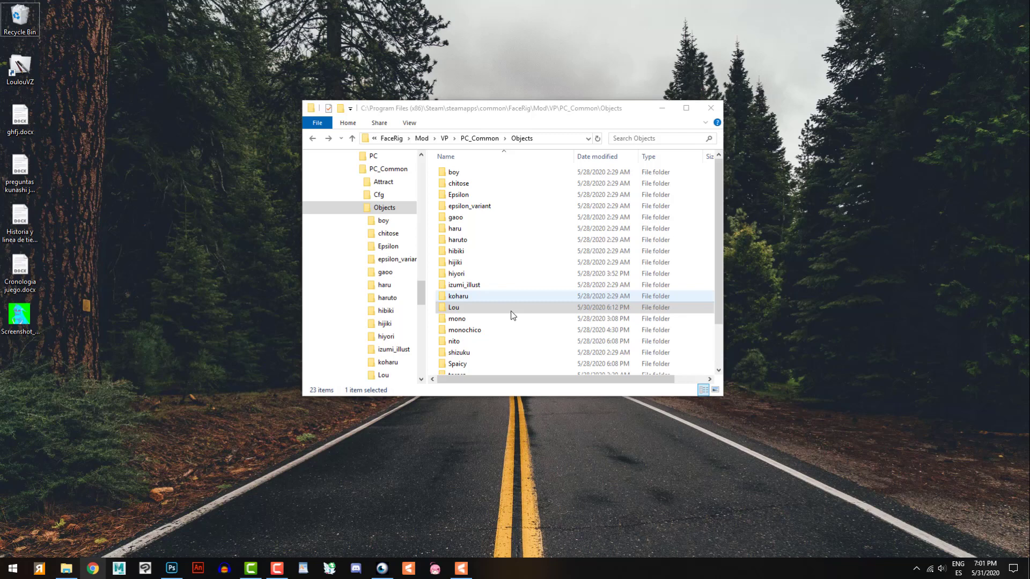
pyautogui.click(485, 309)
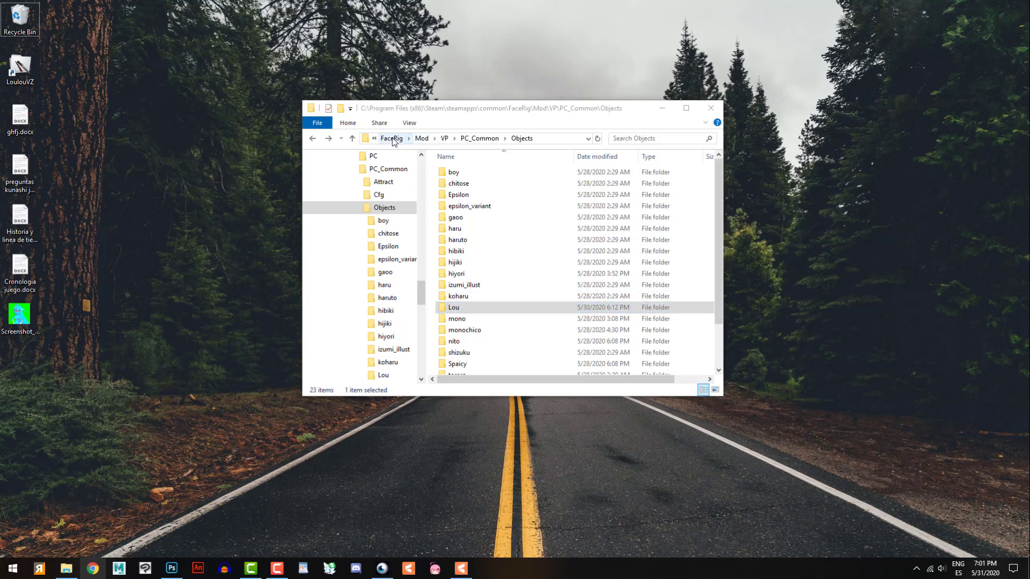
pyautogui.doubleClick(525, 120)
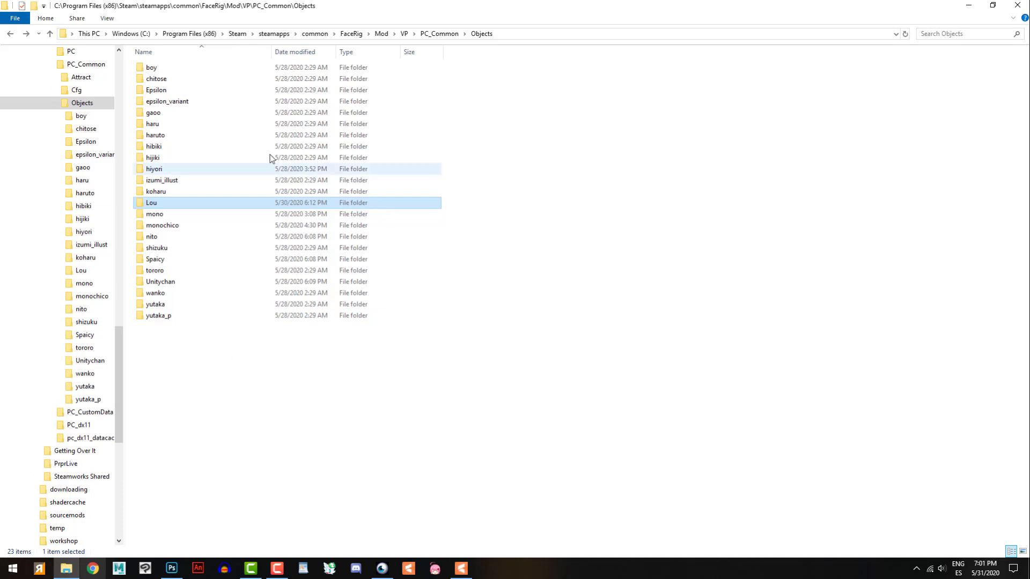
# - Click through the other avatar folders, including boy and chitose, then minimize Explorer
pyautogui.click(193, 283)
pyautogui.click(190, 248)
pyautogui.click(182, 216)
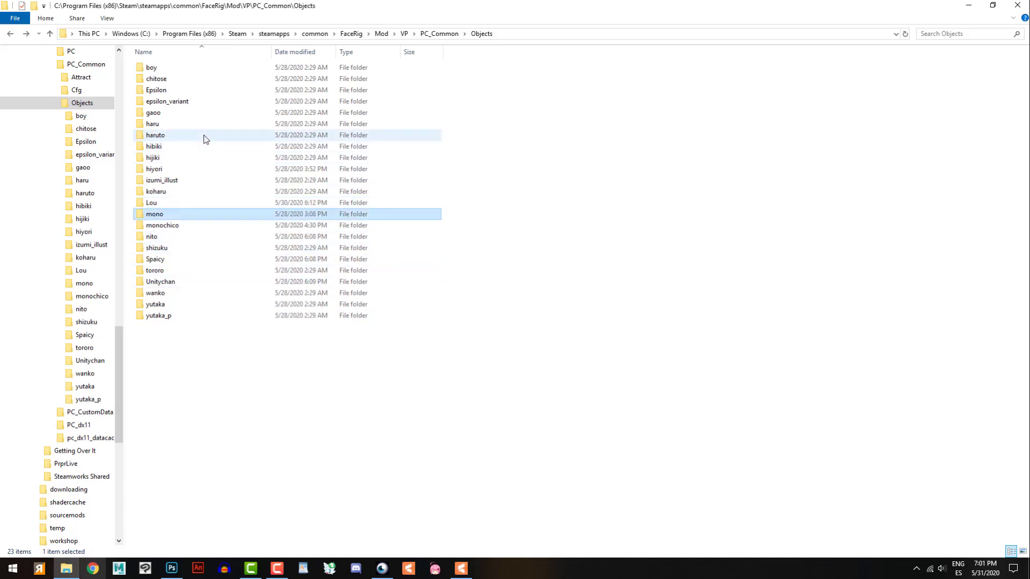
pyautogui.click(202, 136)
pyautogui.click(198, 90)
pyautogui.click(197, 69)
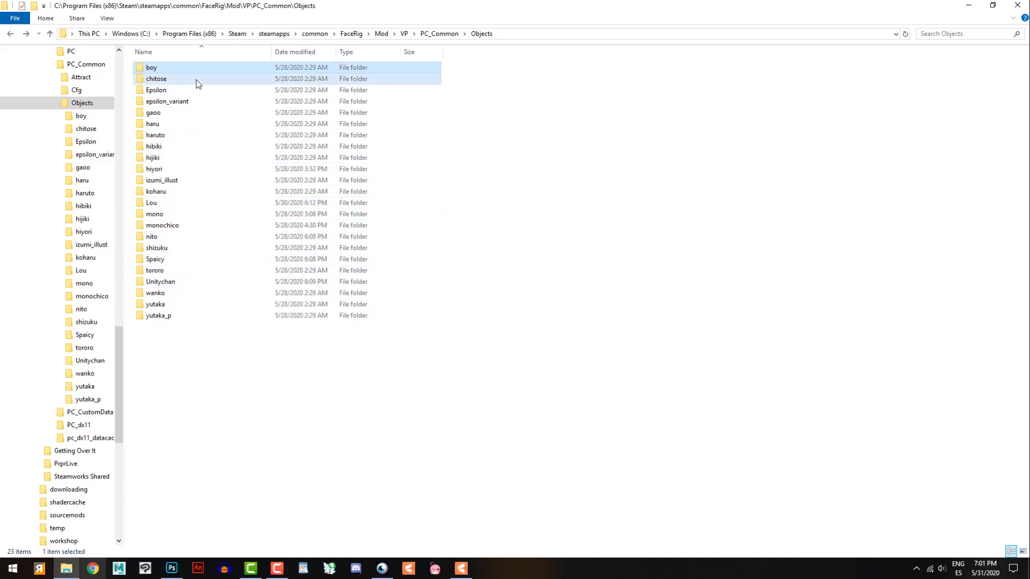
pyautogui.click(197, 80)
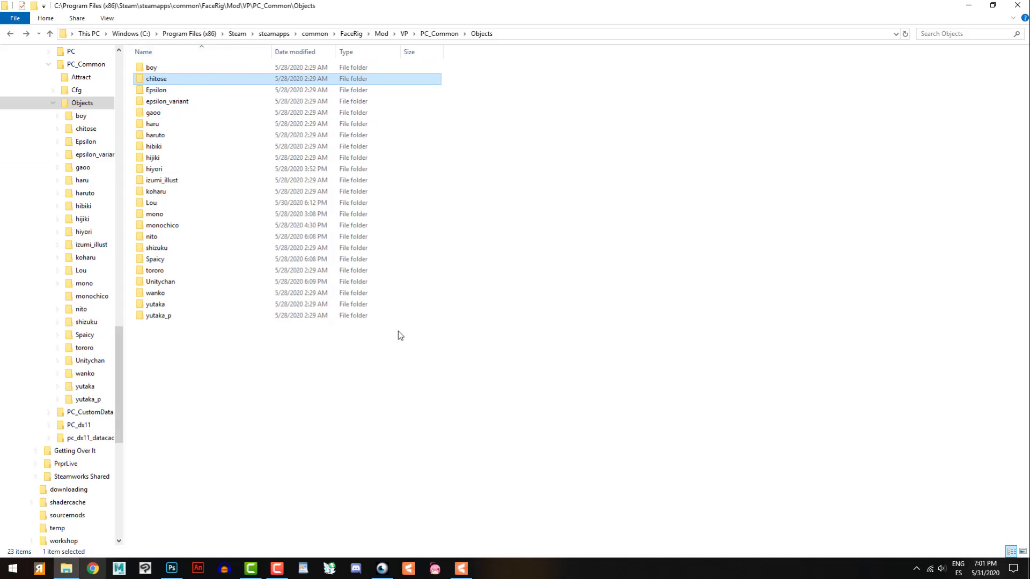
pyautogui.click(970, 6)
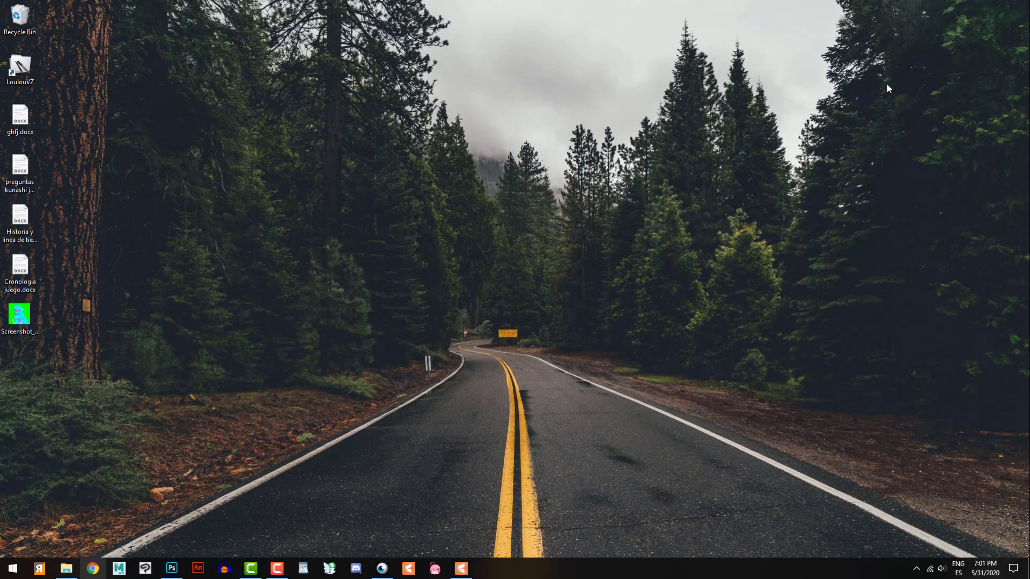
# - In FaceRig's Avatar Gallery, try a built-in avatar, then the custom Lou avatar, then Spaicy
pyautogui.click(382, 569)
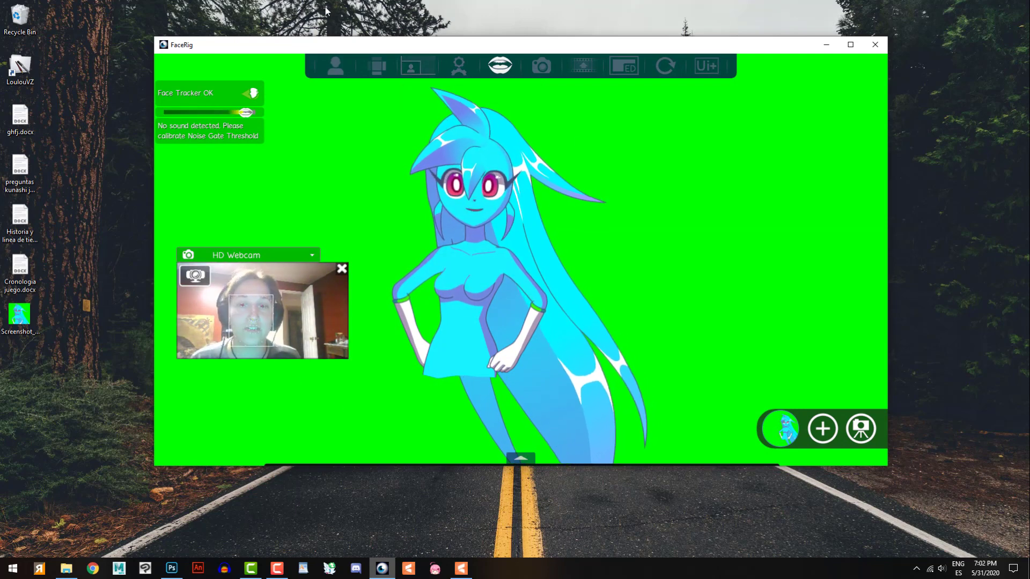
pyautogui.click(336, 68)
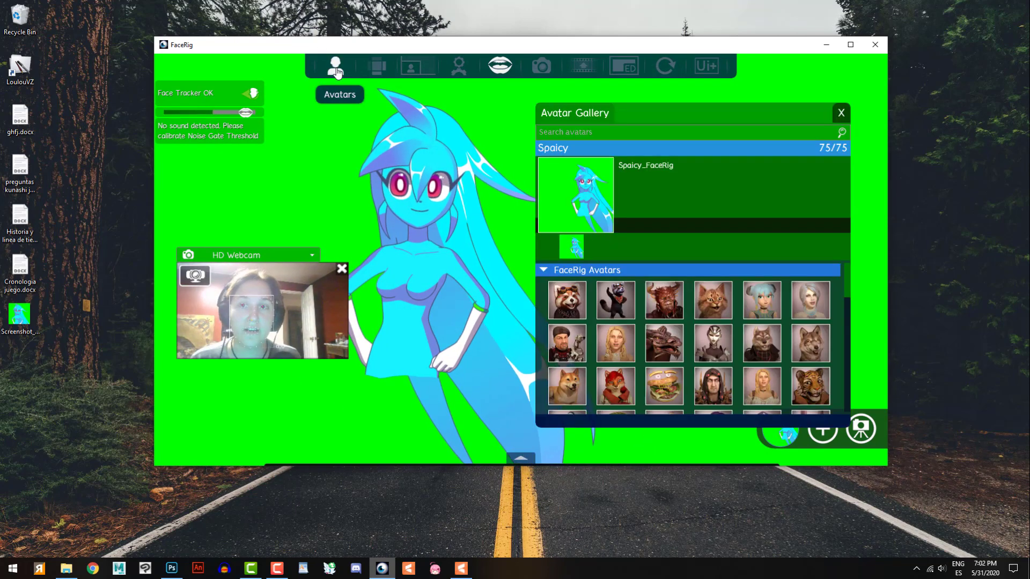
pyautogui.click(709, 348)
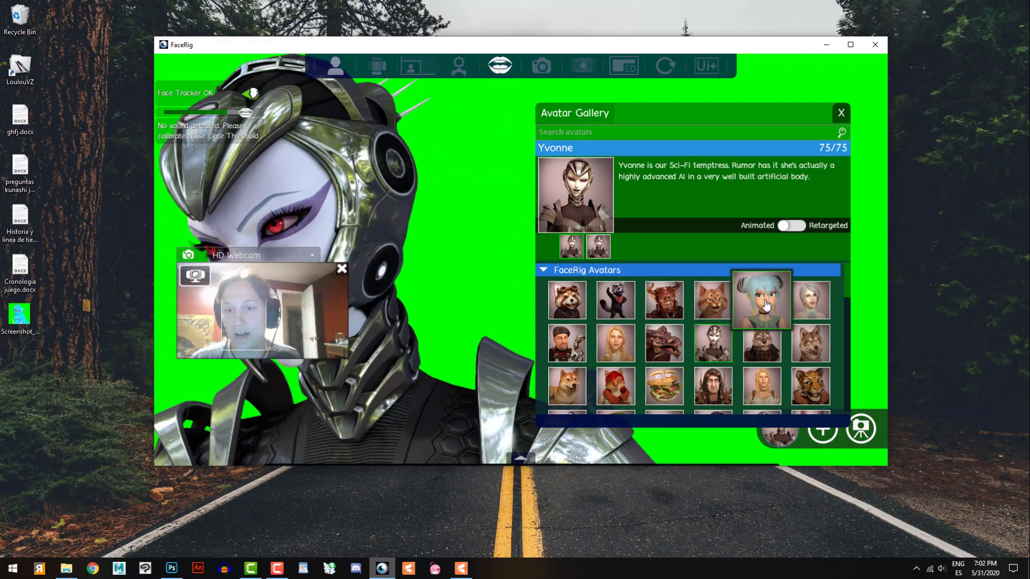
pyautogui.moveTo(845, 286); pyautogui.dragTo(854, 360)
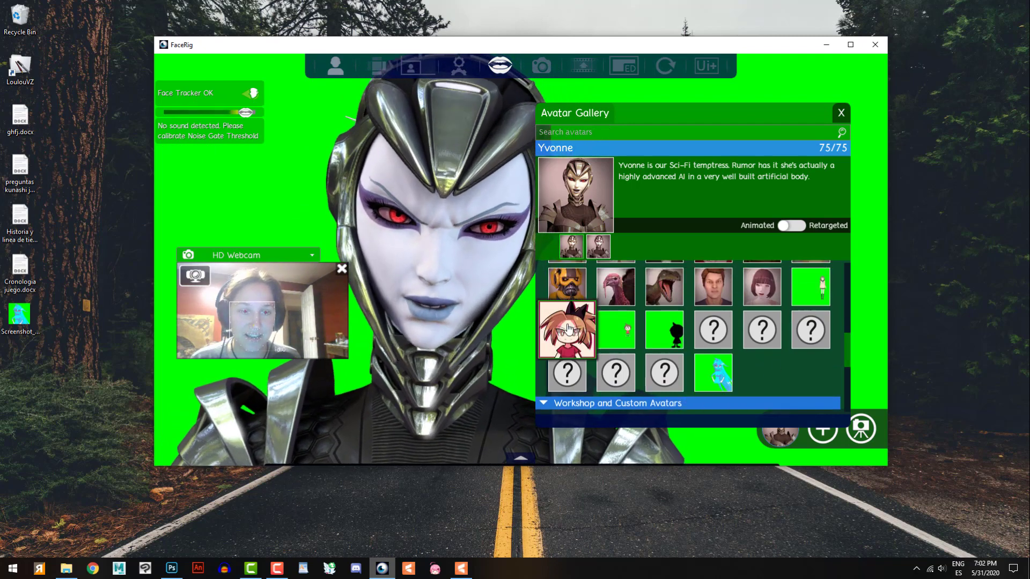
pyautogui.click(567, 330)
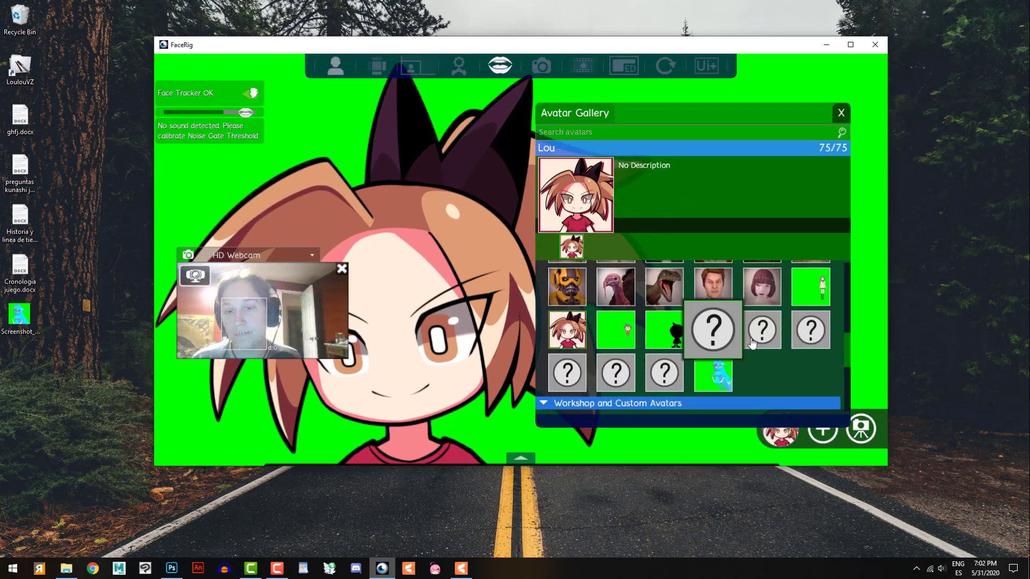
pyautogui.click(717, 360)
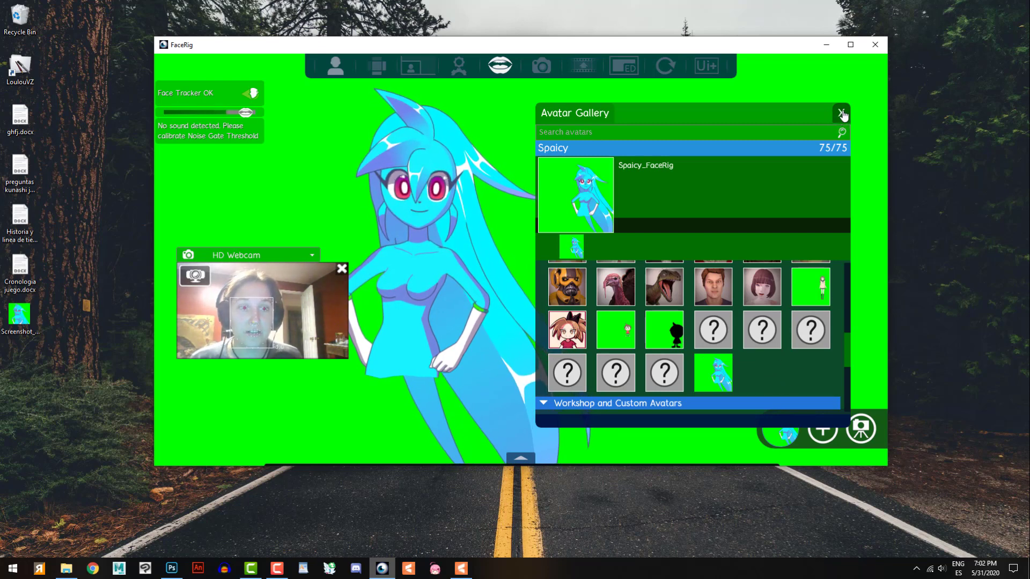
# - Close FaceRig, launch PrprLive, and move its window up and left
pyautogui.click(880, 47)
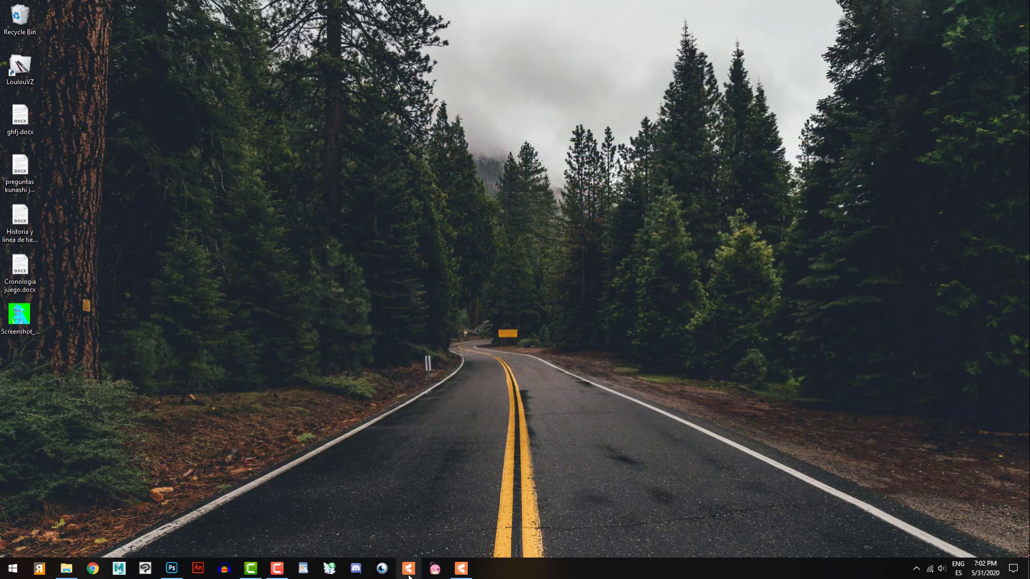
pyautogui.click(436, 569)
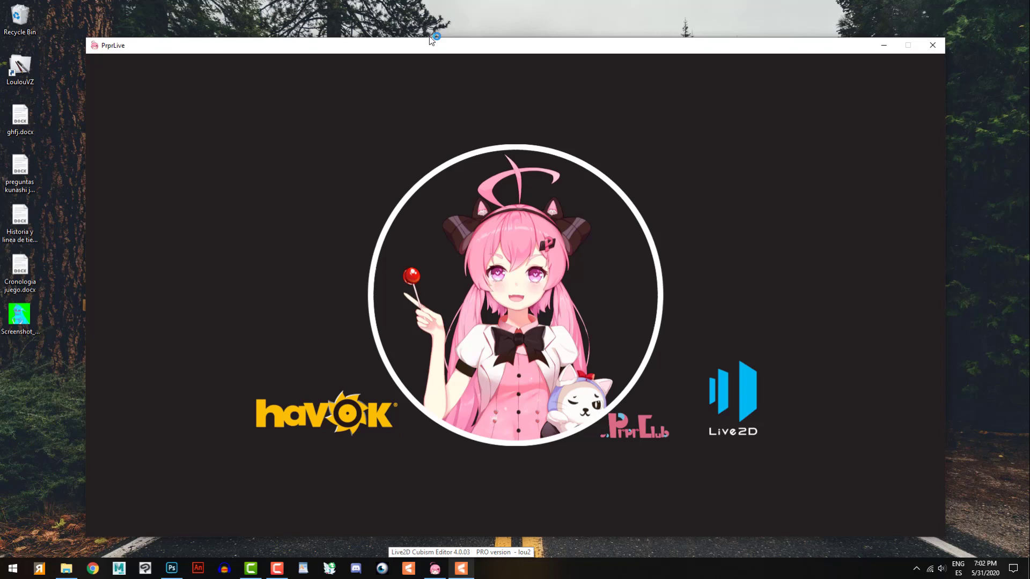
pyautogui.moveTo(437, 43); pyautogui.dragTo(427, 19)
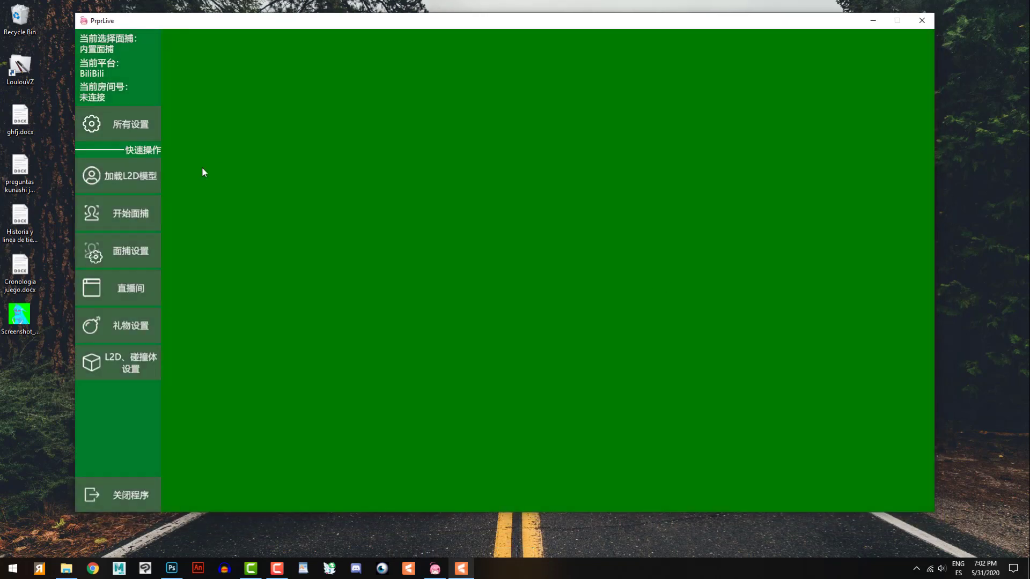
# - Load lou2.model3.json as the Live2D avatar, hiding the face camera preview and side menu
pyautogui.click(131, 184)
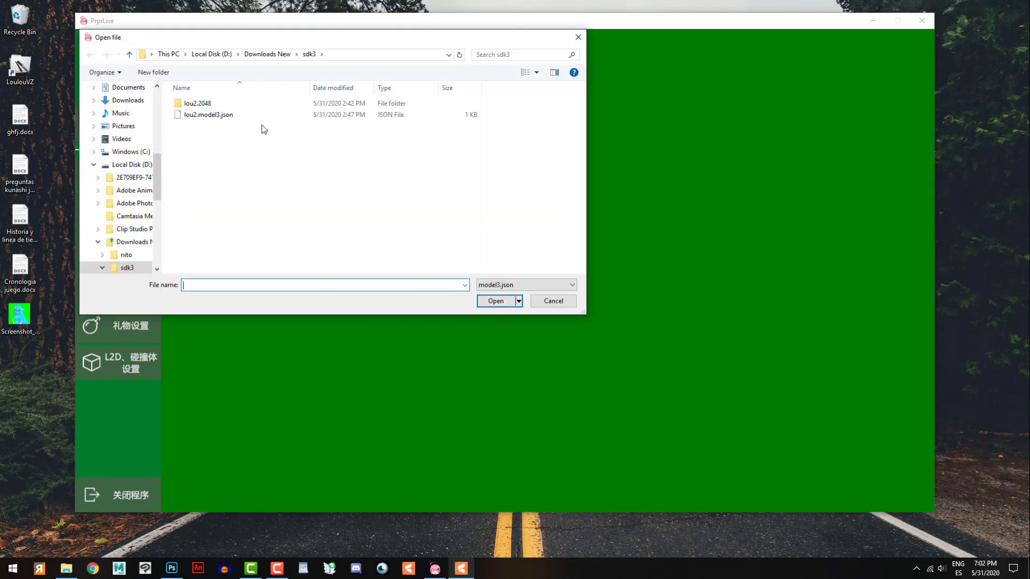
pyautogui.click(213, 115)
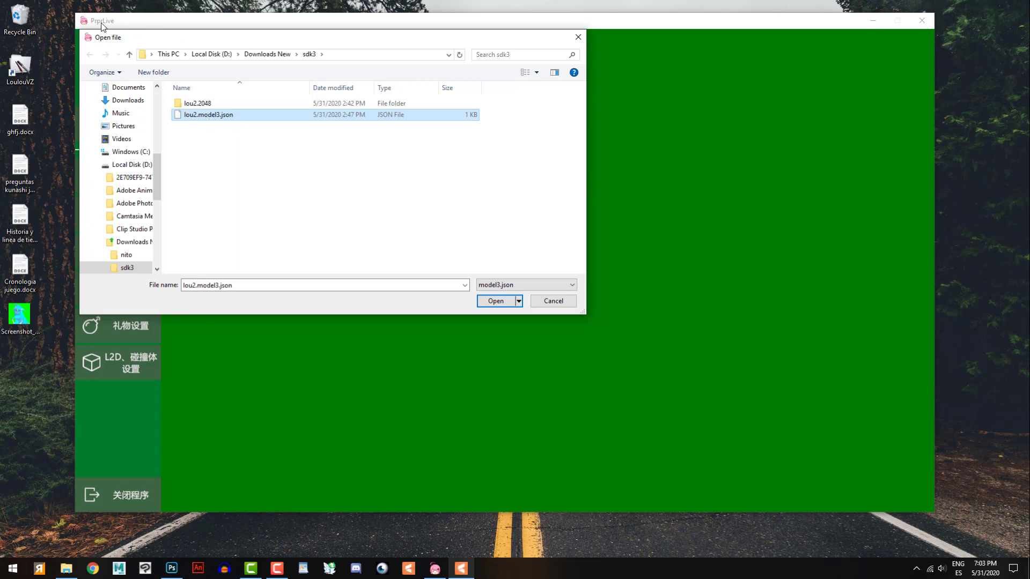
pyautogui.moveTo(248, 47); pyautogui.dragTo(321, 63)
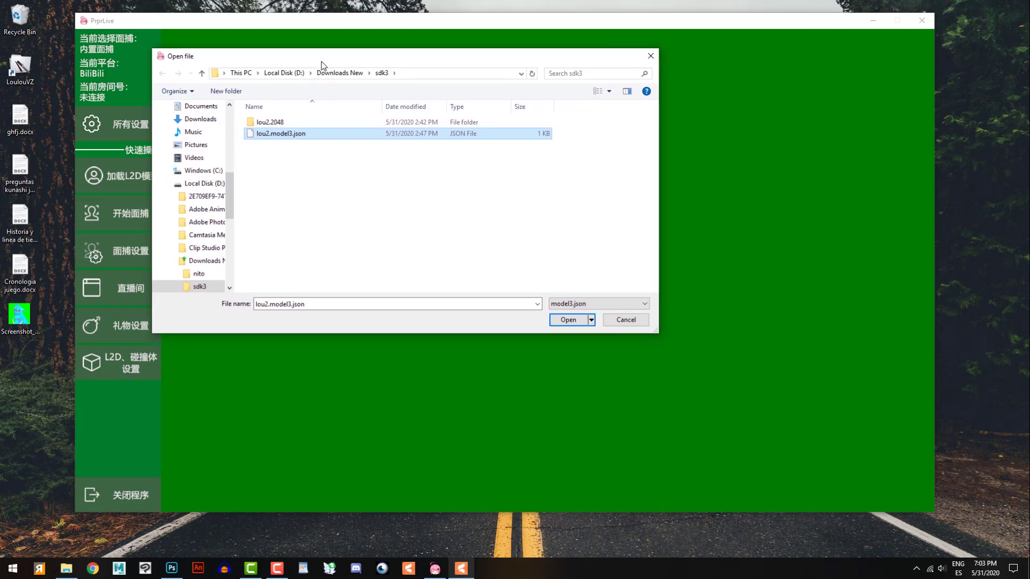
pyautogui.doubleClick(278, 134)
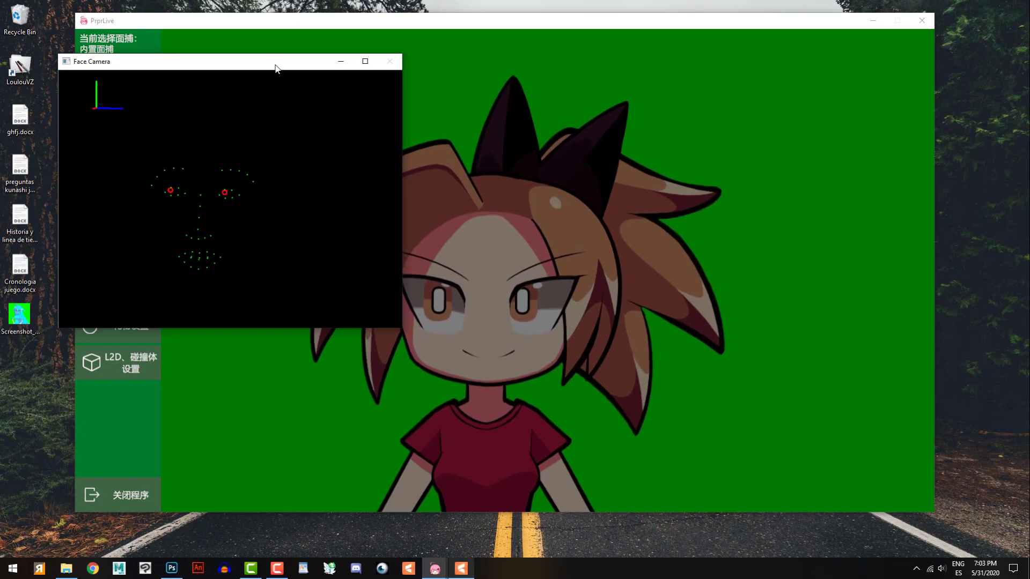
pyautogui.click(342, 63)
pyautogui.click(805, 343)
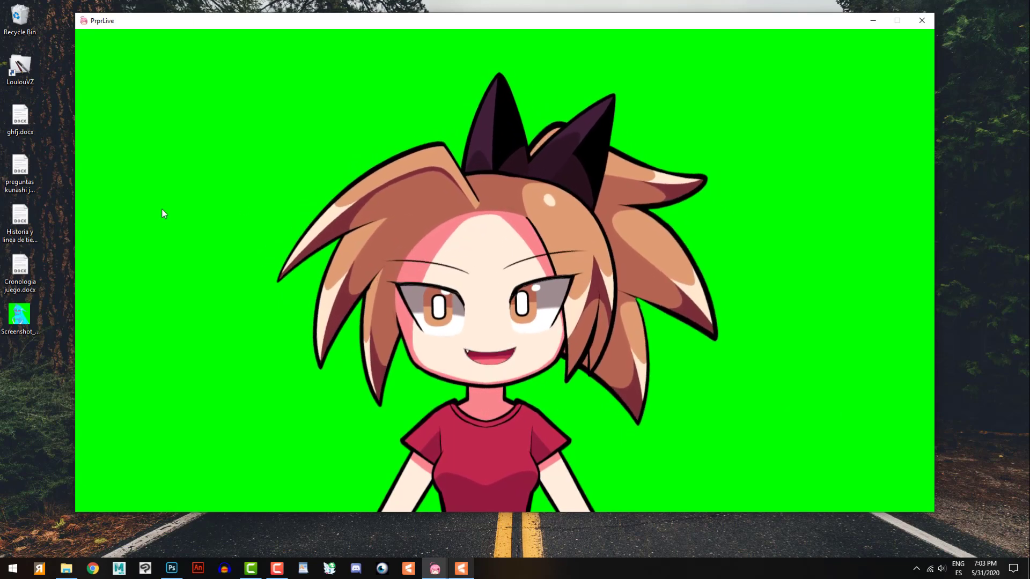
# - Check PrprLive's 所有设置, start face capture with 开始面捕, and hide the face camera preview
pyautogui.moveTo(154, 37); pyautogui.dragTo(180, 38)
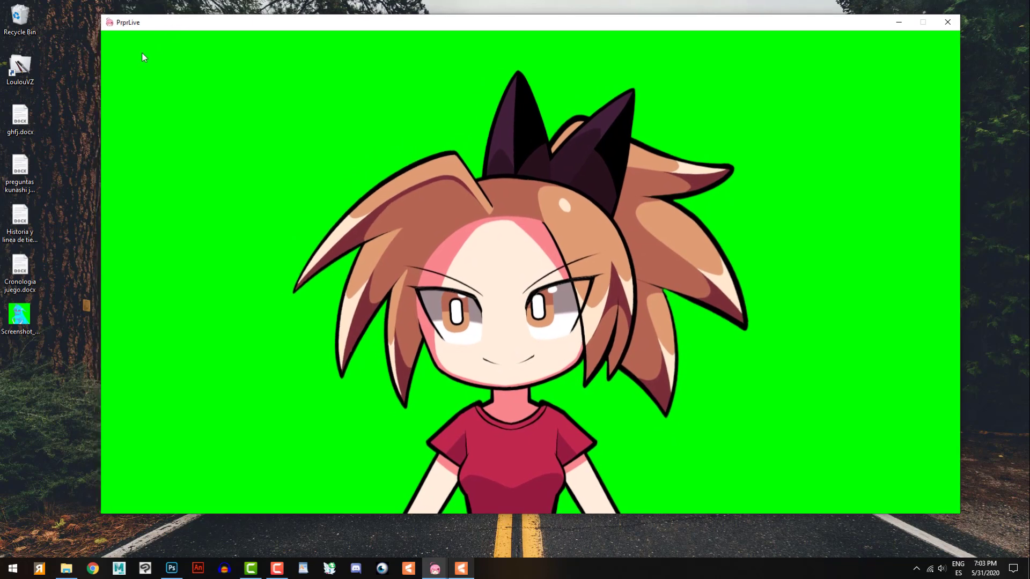
pyautogui.click(311, 101)
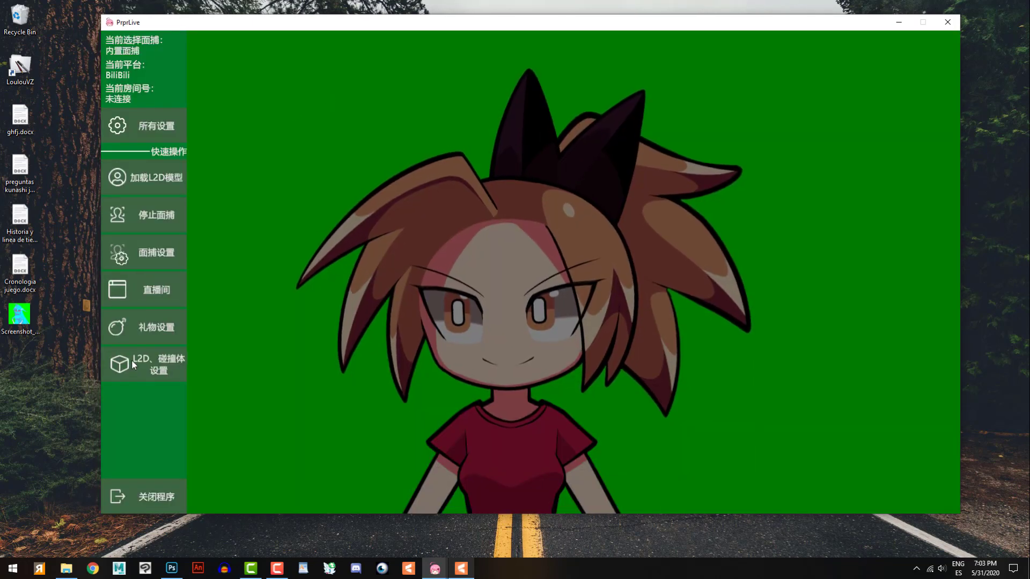
pyautogui.click(127, 133)
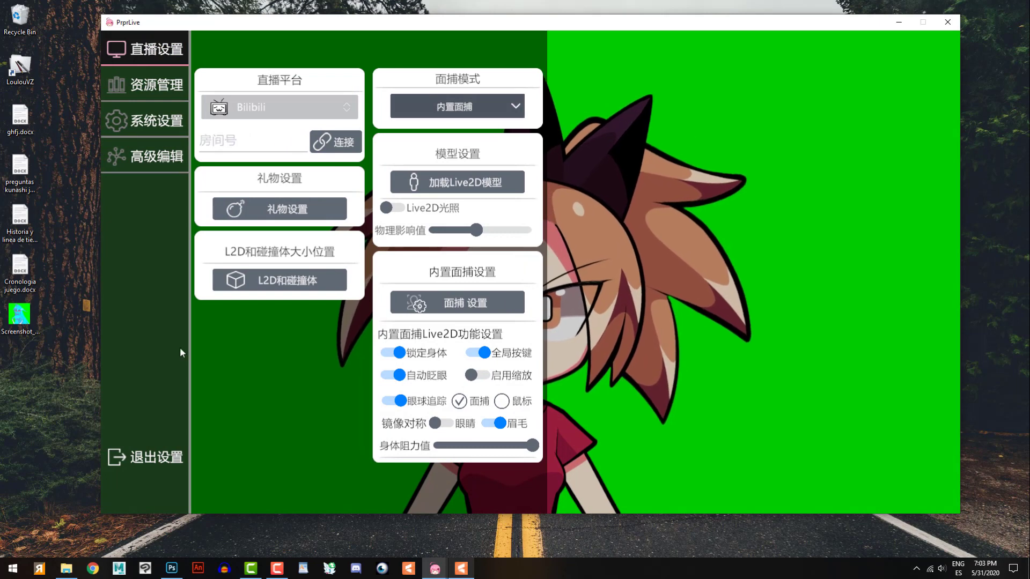
pyautogui.click(156, 456)
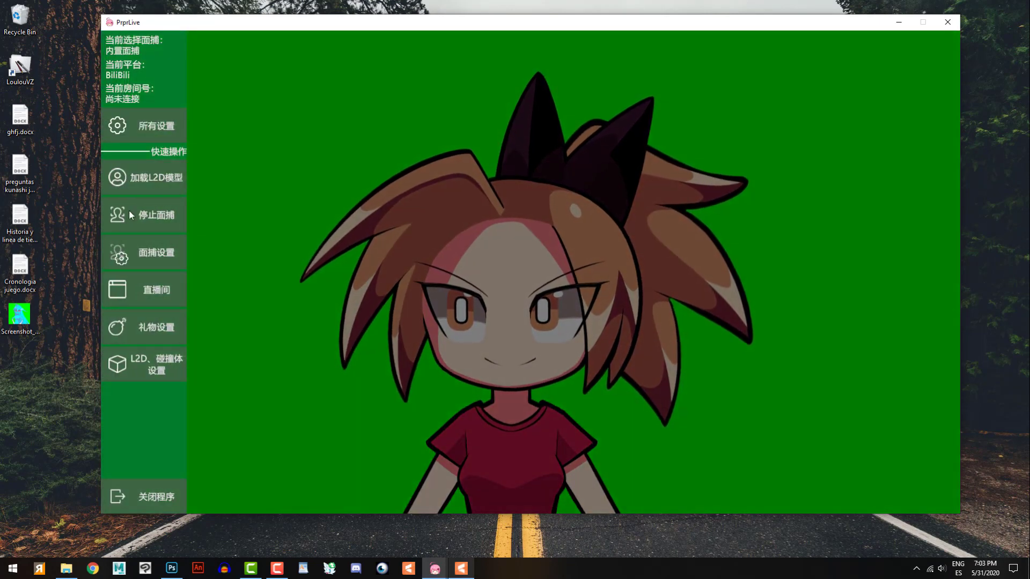
pyautogui.click(131, 203)
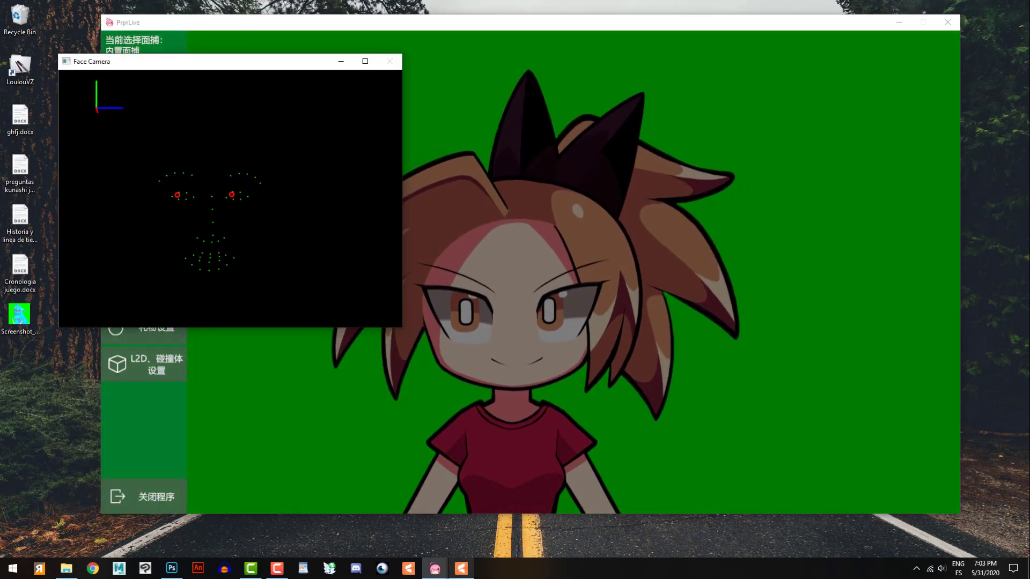
pyautogui.click(341, 63)
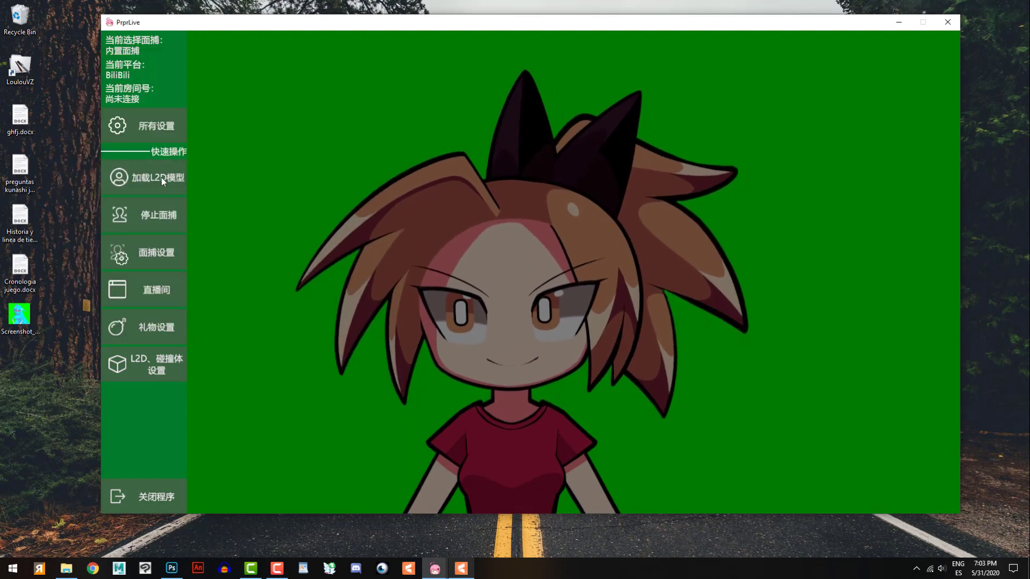
# - Open and cancel the Live2D model picker, then open the avatar and collider size settings
pyautogui.click(147, 175)
pyautogui.click(579, 304)
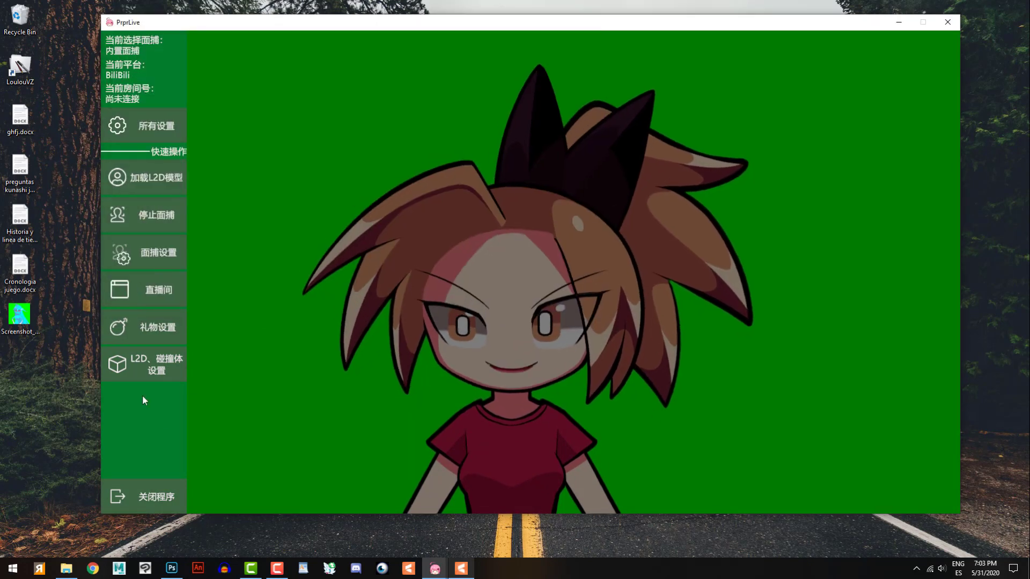
pyautogui.click(135, 362)
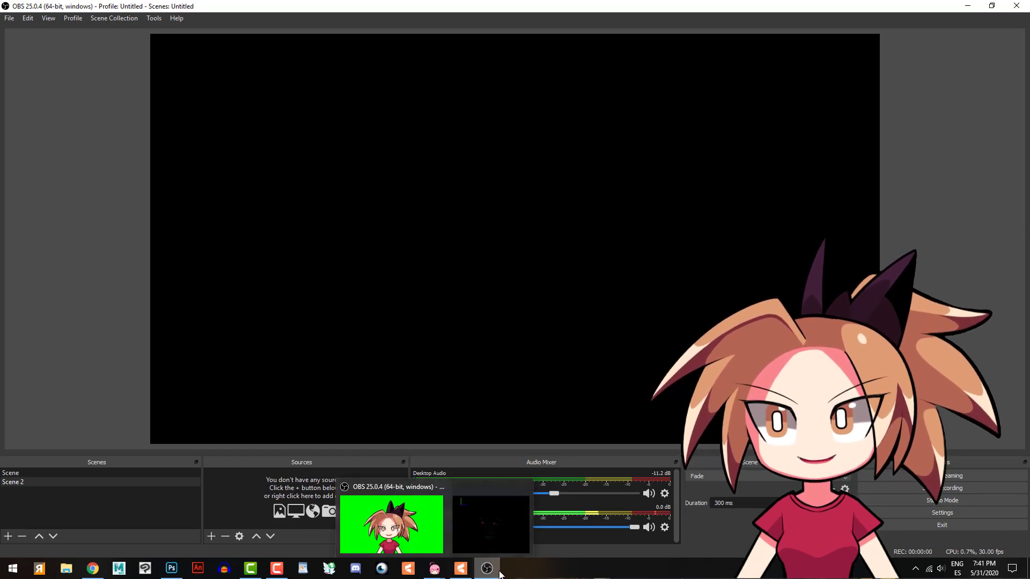
# - Restore OBS and add a new Display Capture source to the scene
pyautogui.moveTo(497, 575)
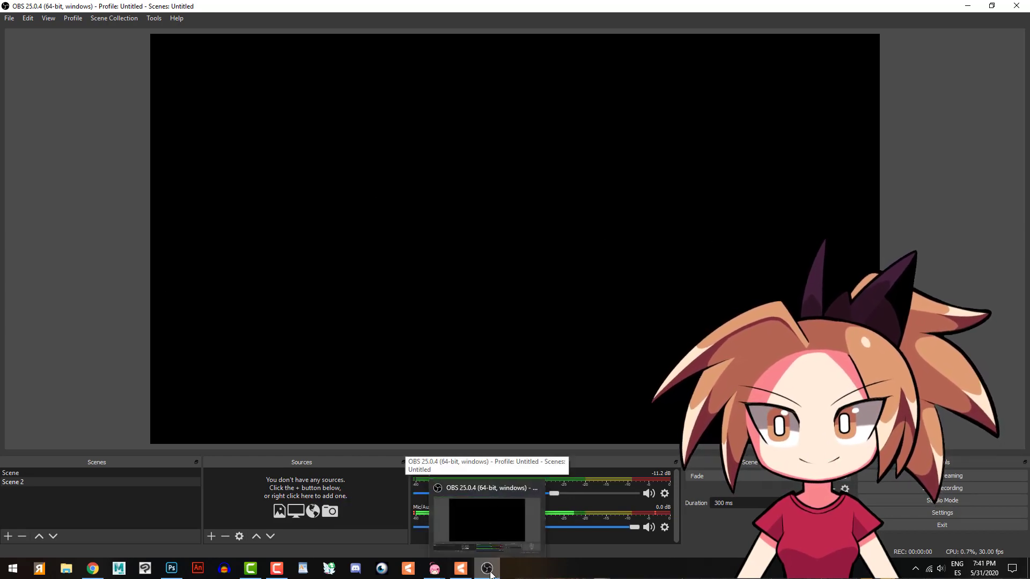
pyautogui.click(487, 569)
pyautogui.click(488, 569)
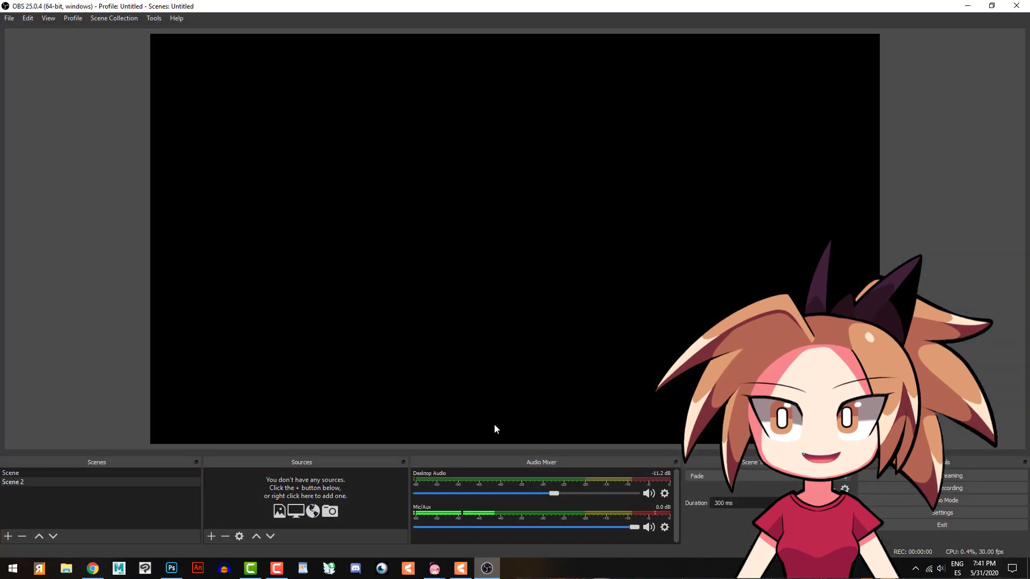
pyautogui.click(211, 536)
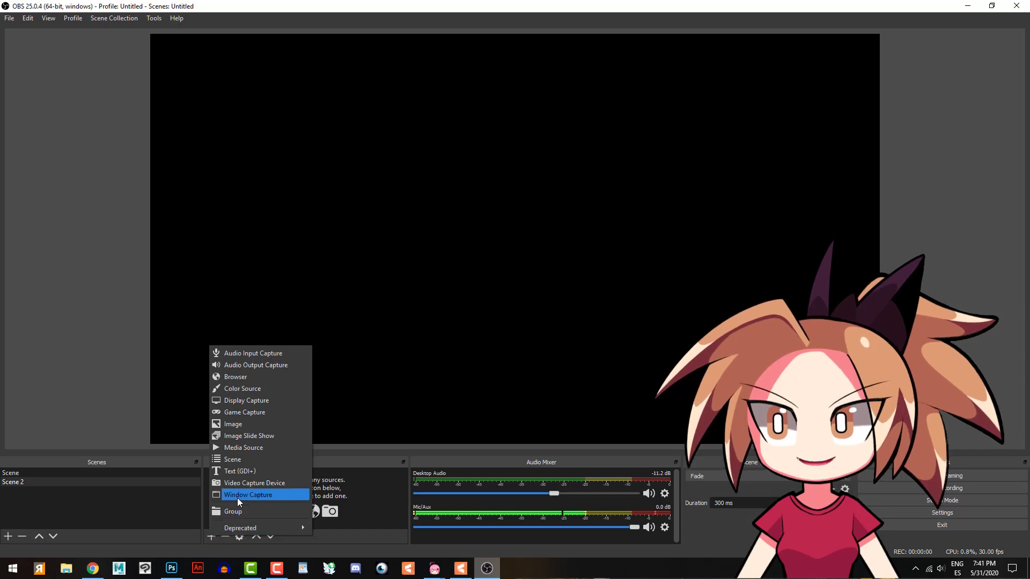
pyautogui.click(243, 400)
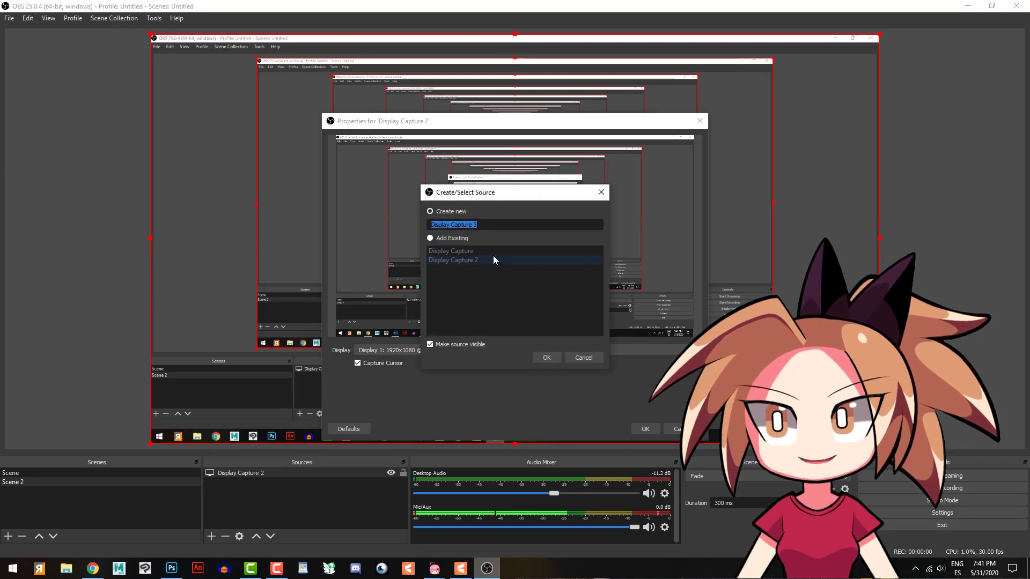
# - Set the capture to Display 2 and move it to the canvas's bottom-right
pyautogui.click(548, 357)
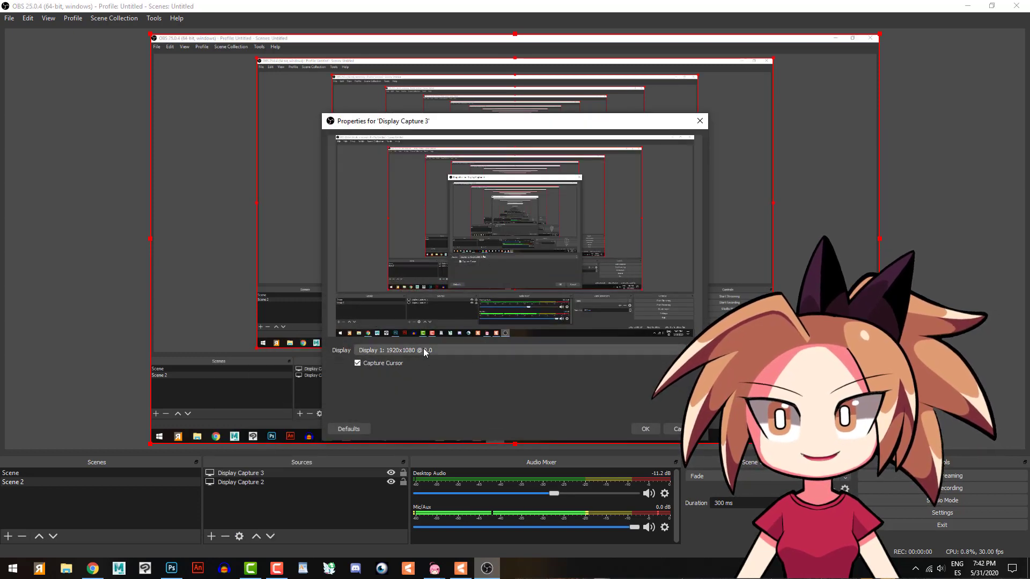
pyautogui.click(424, 350)
pyautogui.click(420, 363)
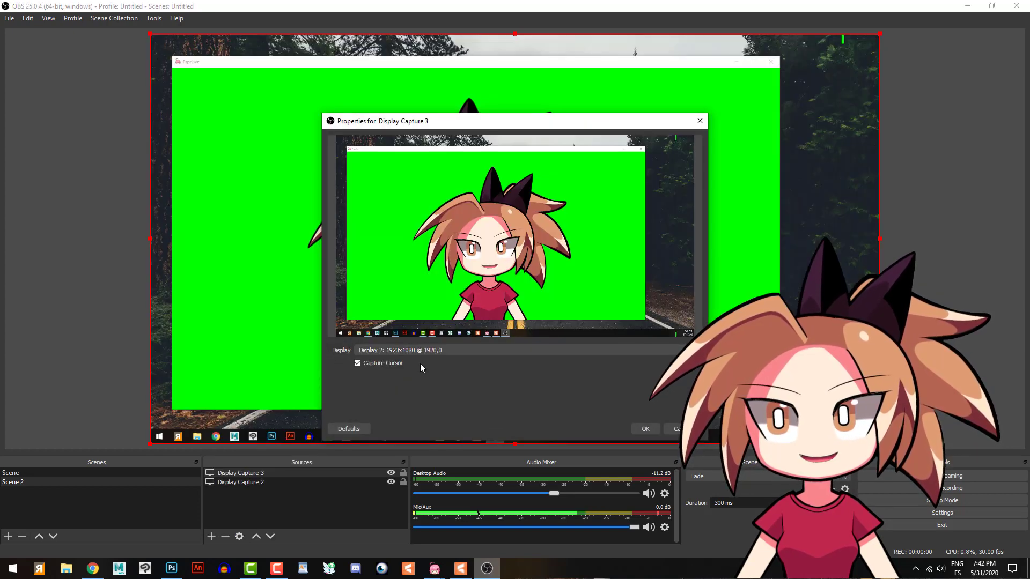
pyautogui.click(644, 429)
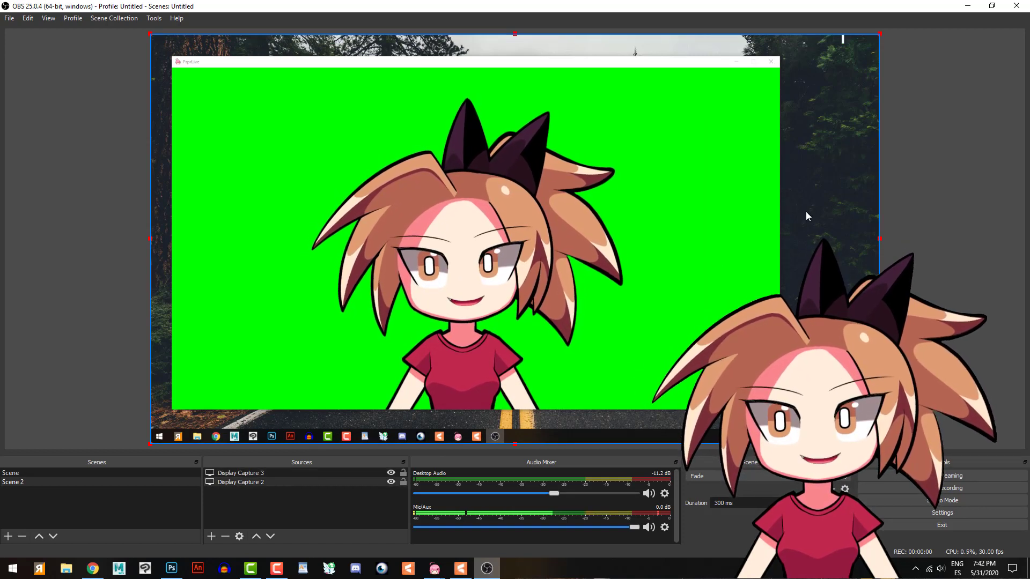
pyautogui.press('alt')
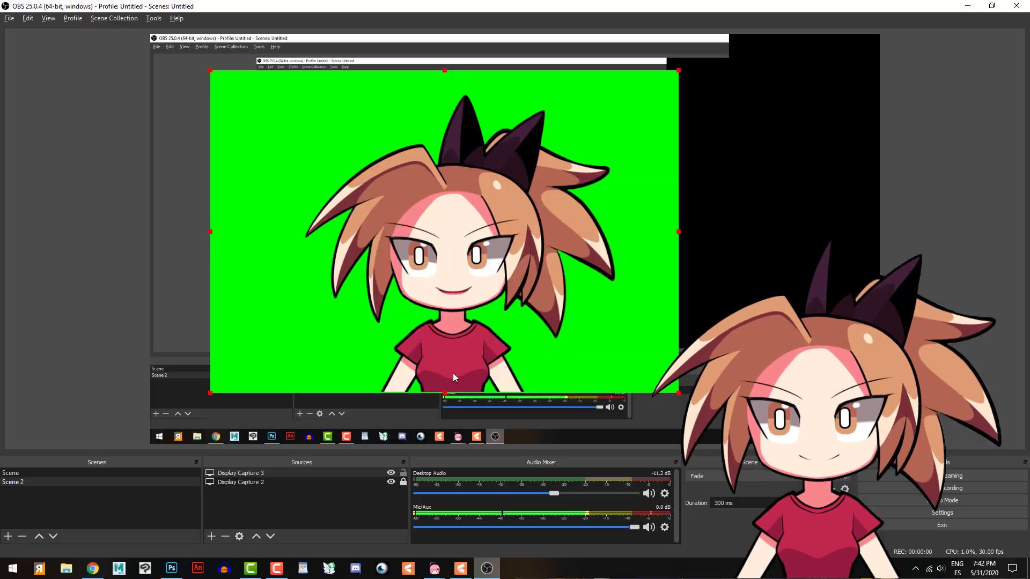
pyautogui.moveTo(452, 377); pyautogui.dragTo(629, 380)
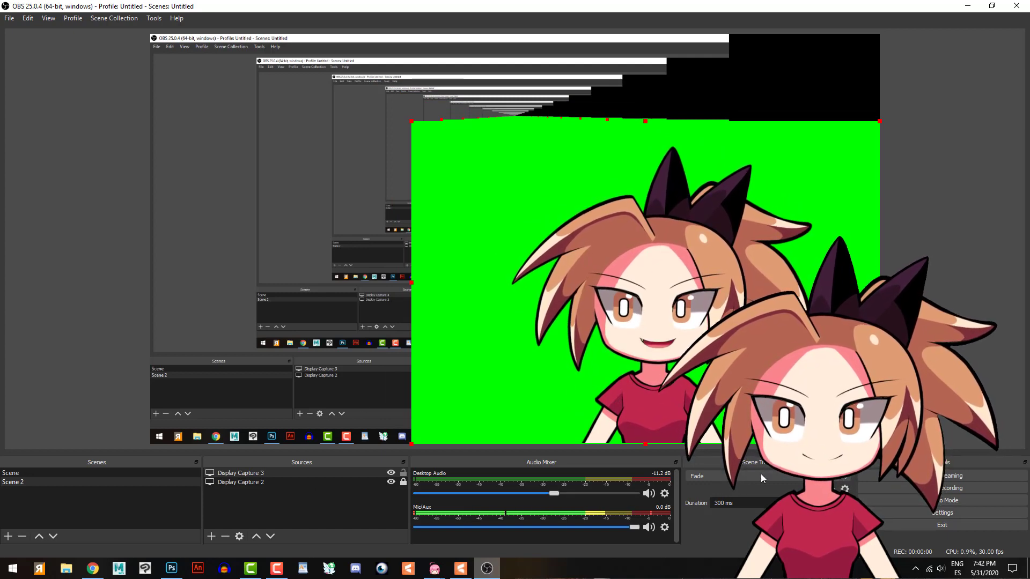
# - Add a Color Key filter to Display Capture 3 and raise its Similarity to remove the green
pyautogui.rightClick(474, 430)
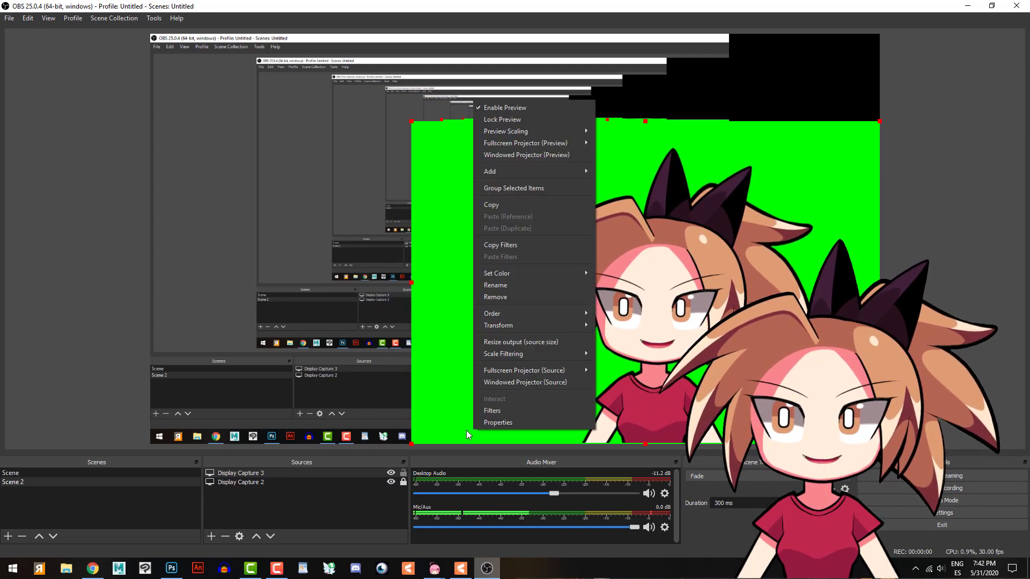
pyautogui.click(510, 411)
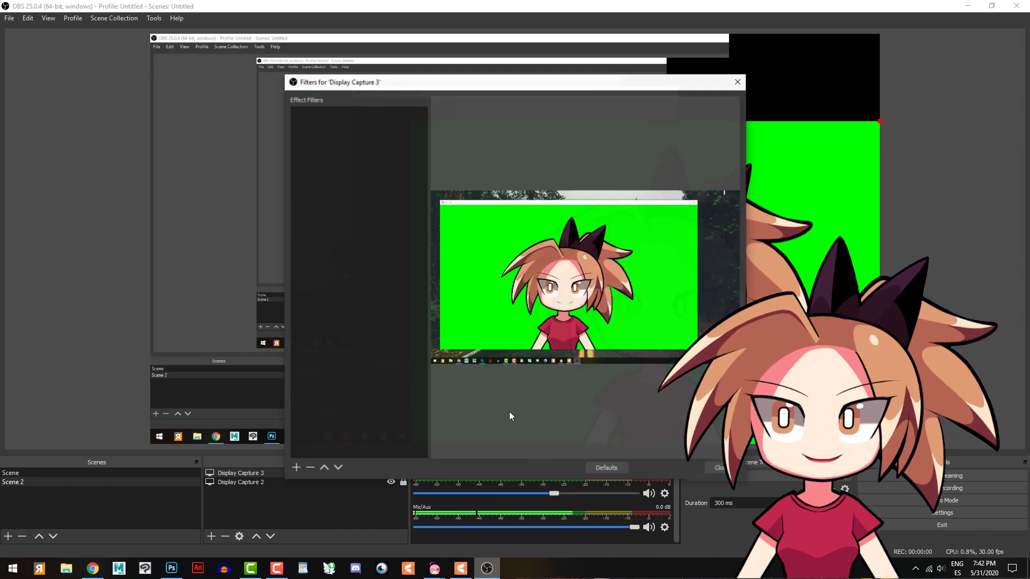
pyautogui.click(297, 469)
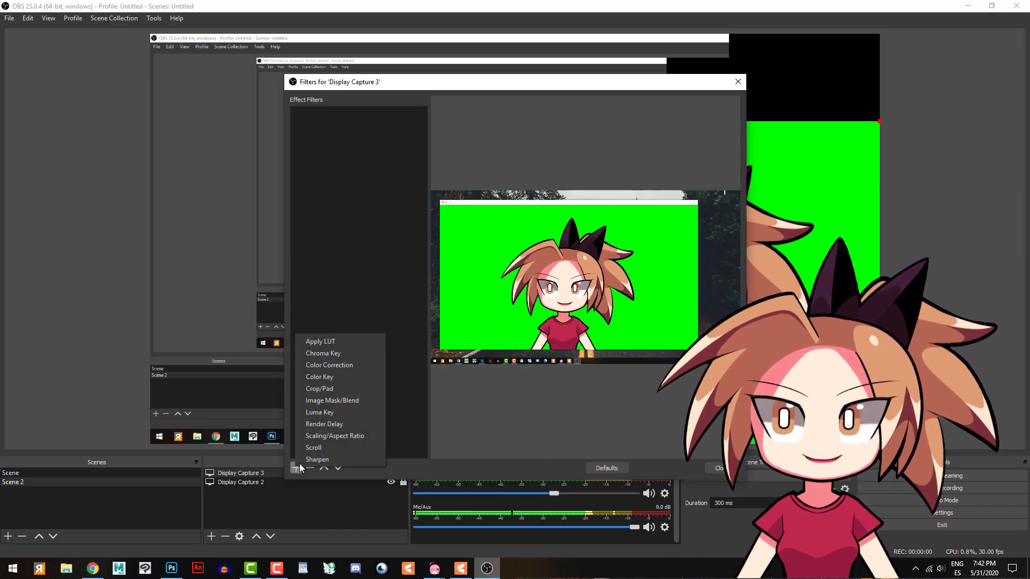
pyautogui.click(347, 377)
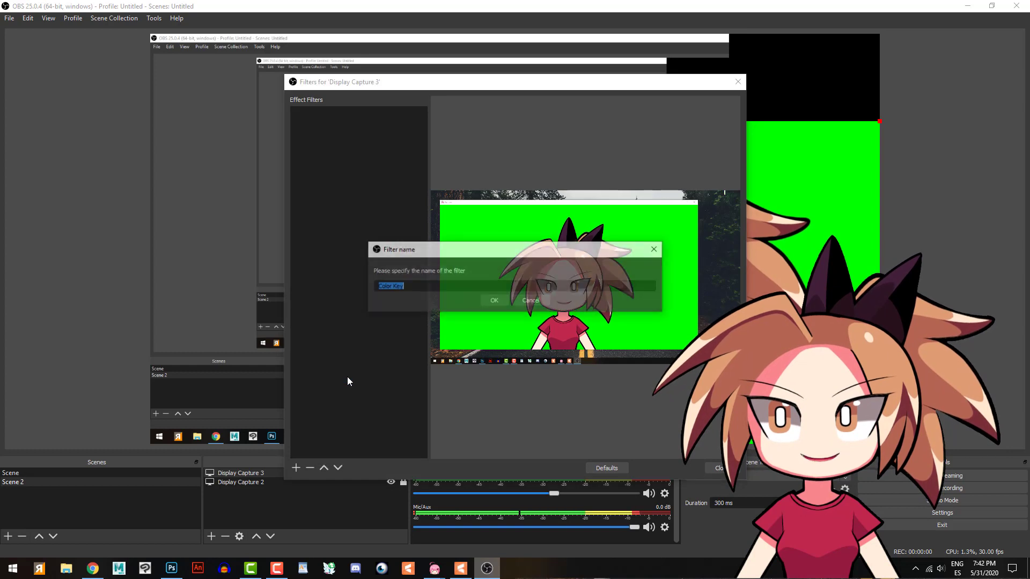
pyautogui.click(493, 301)
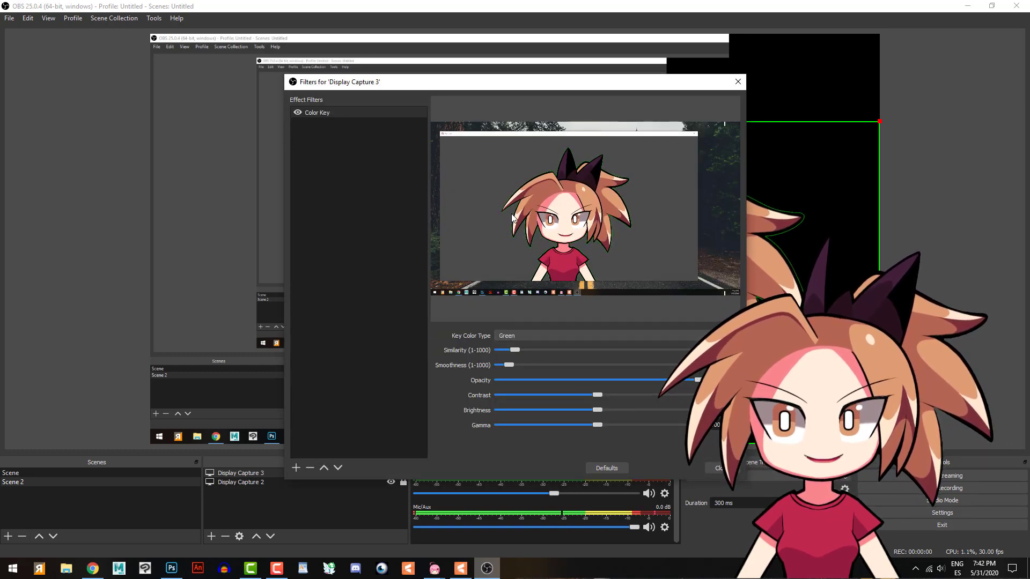
pyautogui.moveTo(517, 350); pyautogui.dragTo(615, 349)
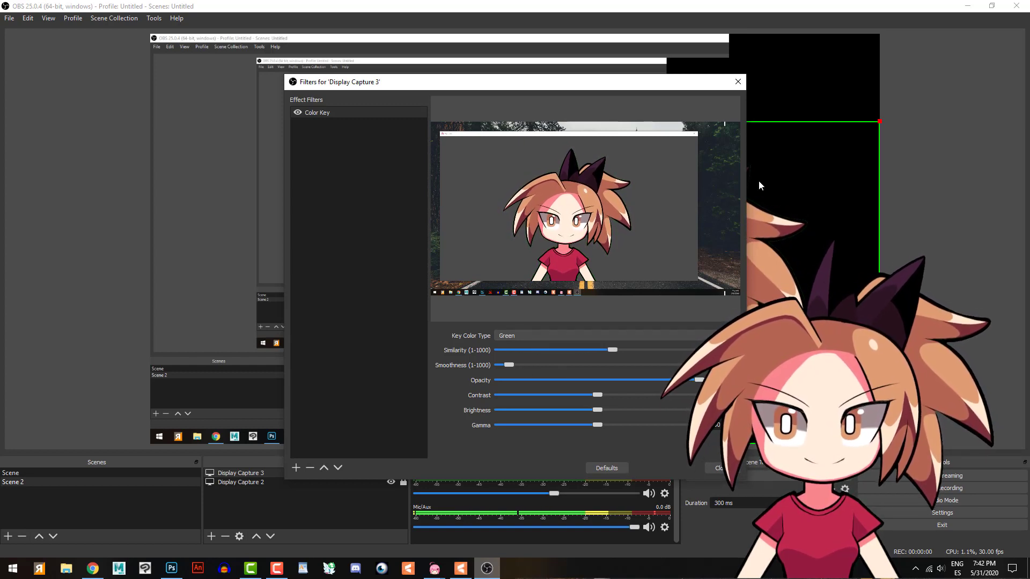